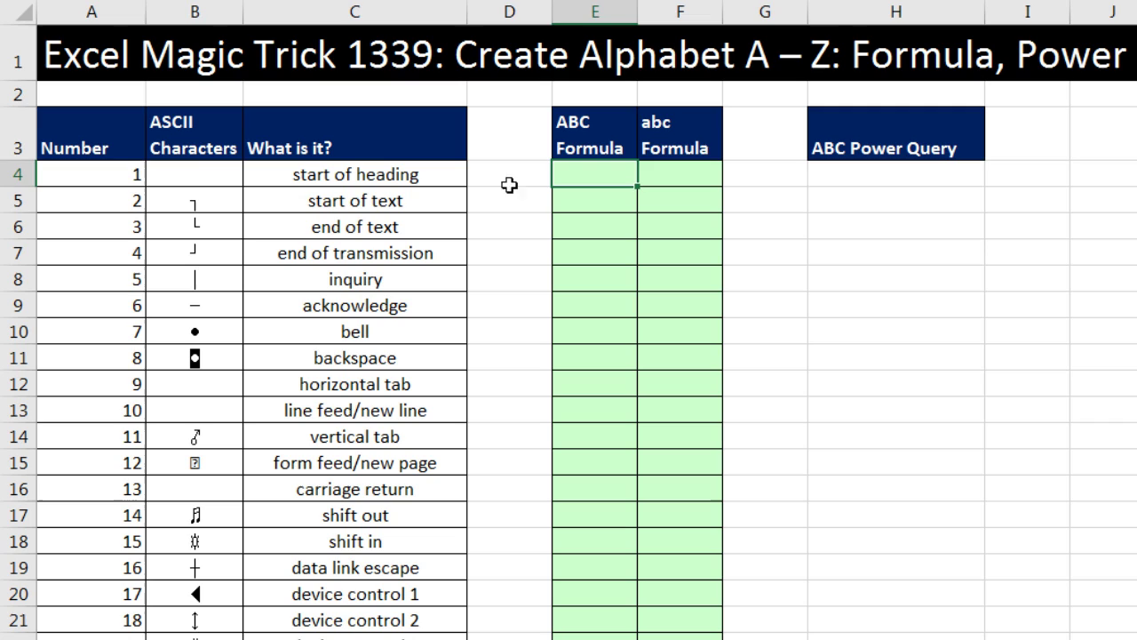
Examine the ASCII table's character and number columns and the line feed entry for number 10.
click(201, 142)
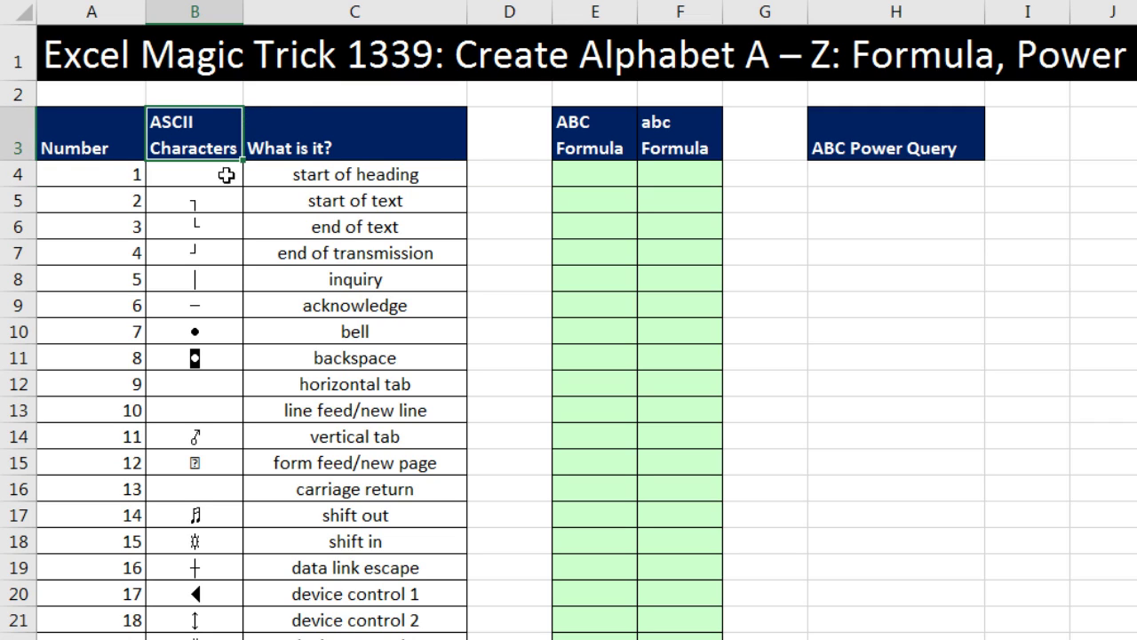
click(121, 175)
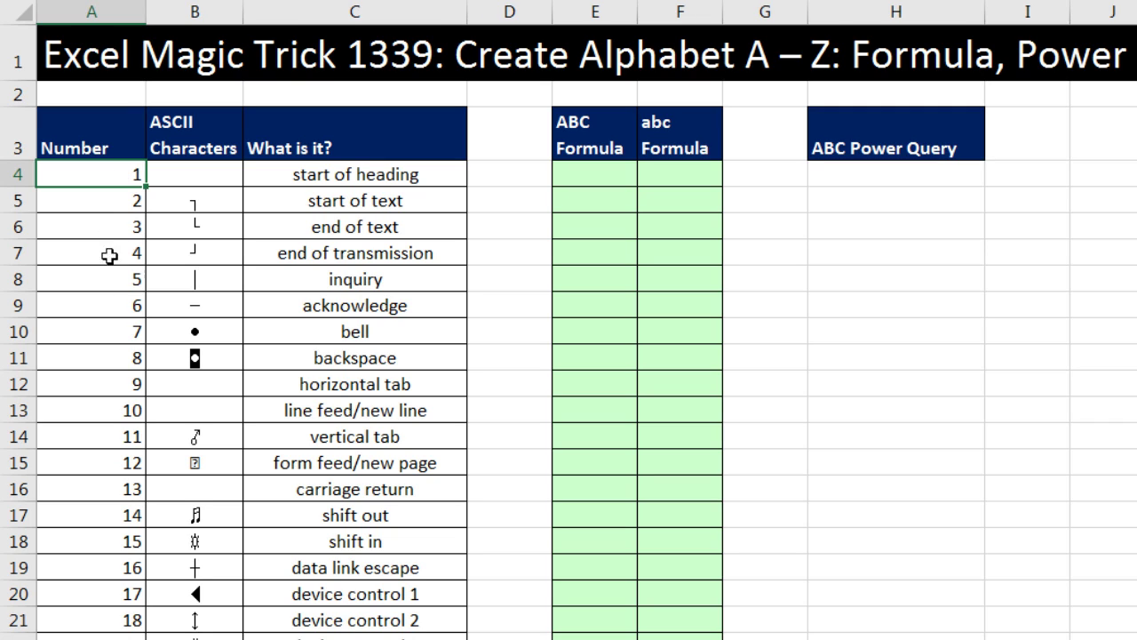
drag(95, 410, 330, 411)
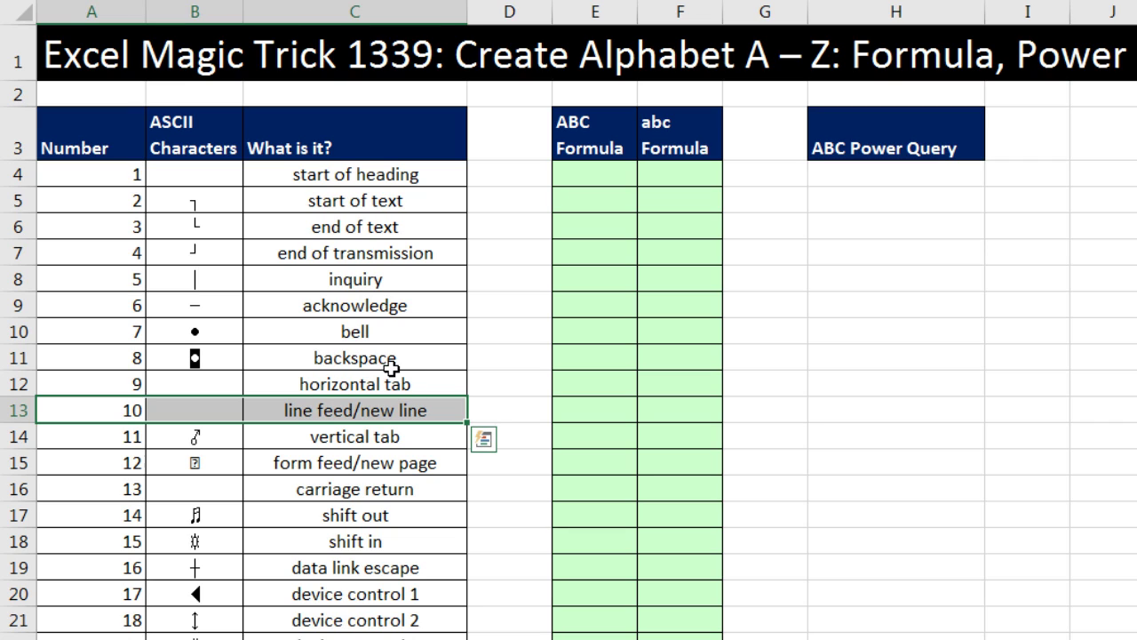
Try entering Fun and Cool on two separate lines within cell H12.
click(917, 382)
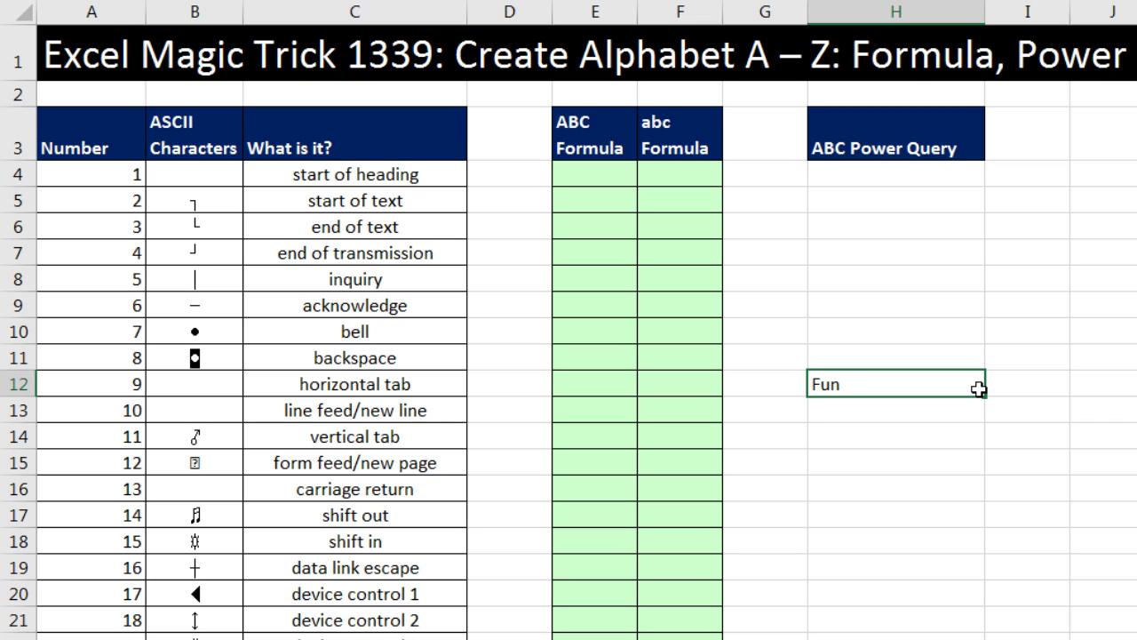
text(Fun)
key(alt+Return)
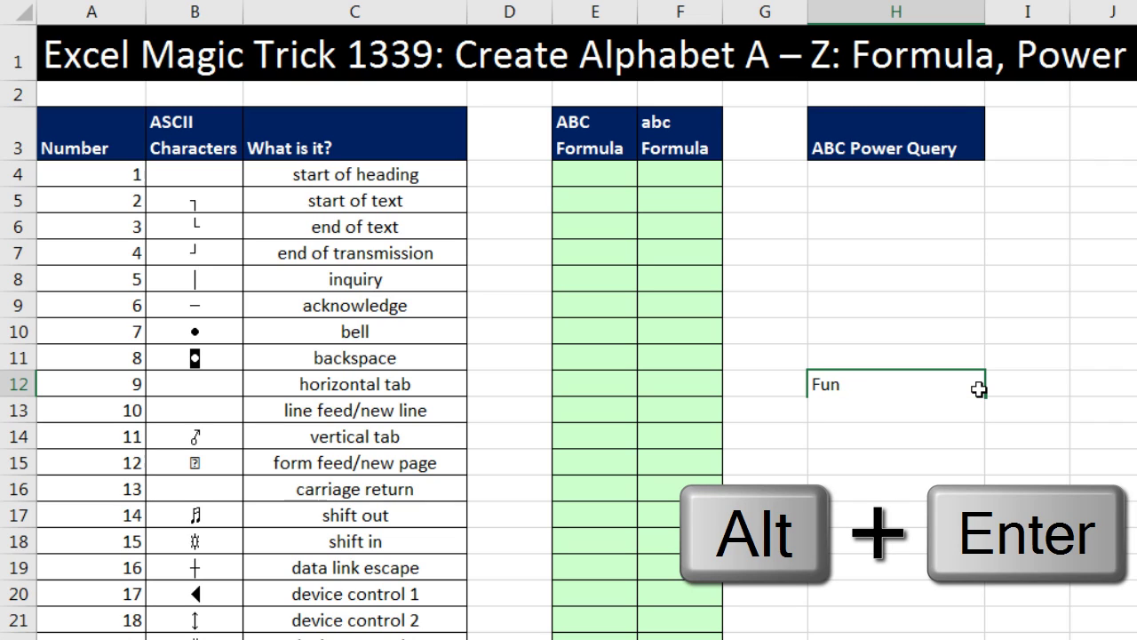
text(Cool)
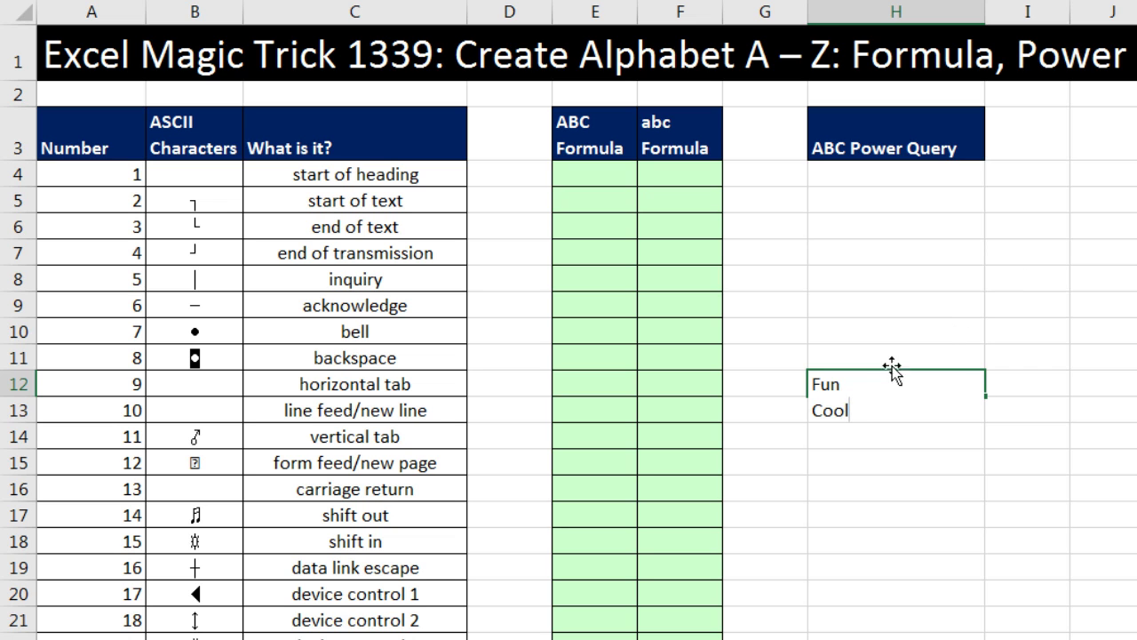
key(ctrl+Return)
Look through the ASCII table for the numbers that correspond to the uppercase and lowercase letters.
scroll(419, 488, down, 12)
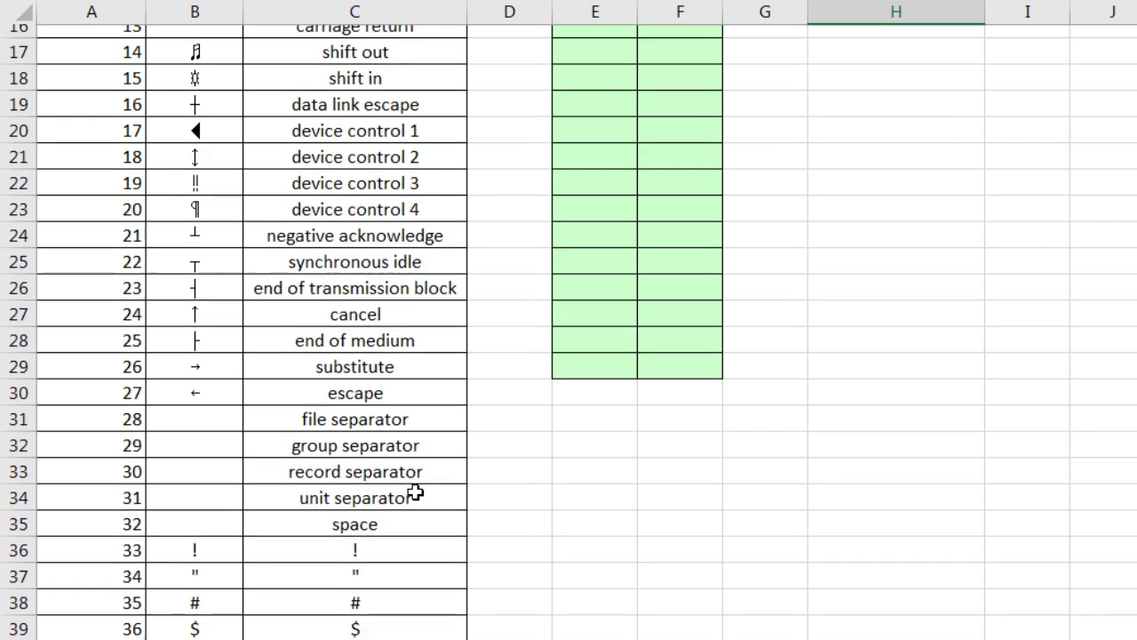
scroll(411, 480, down, 7)
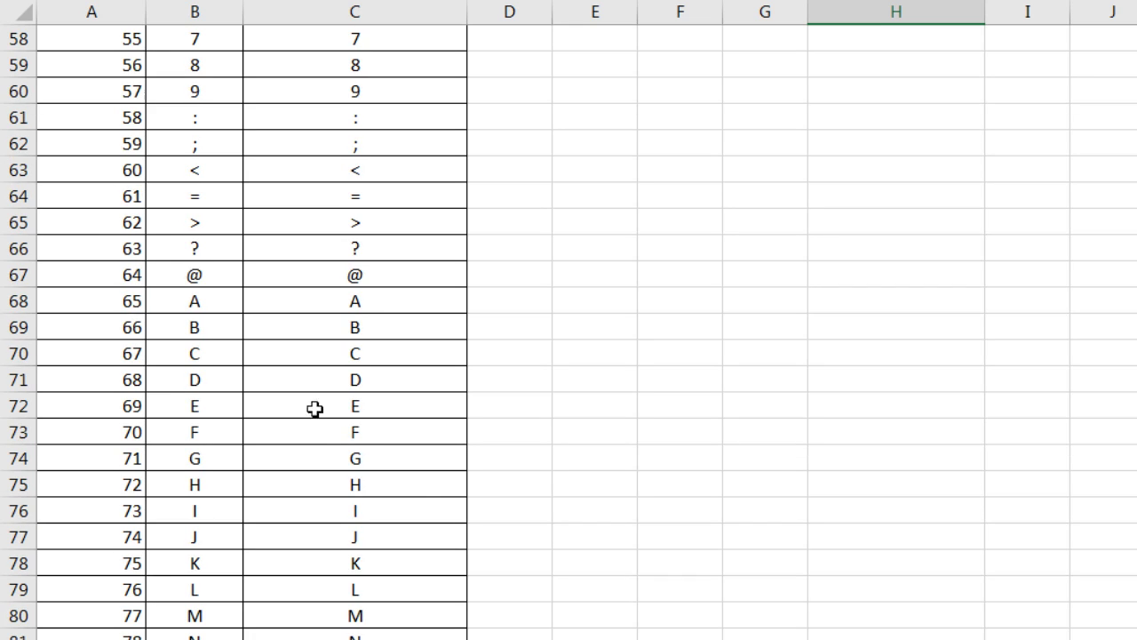
click(110, 301)
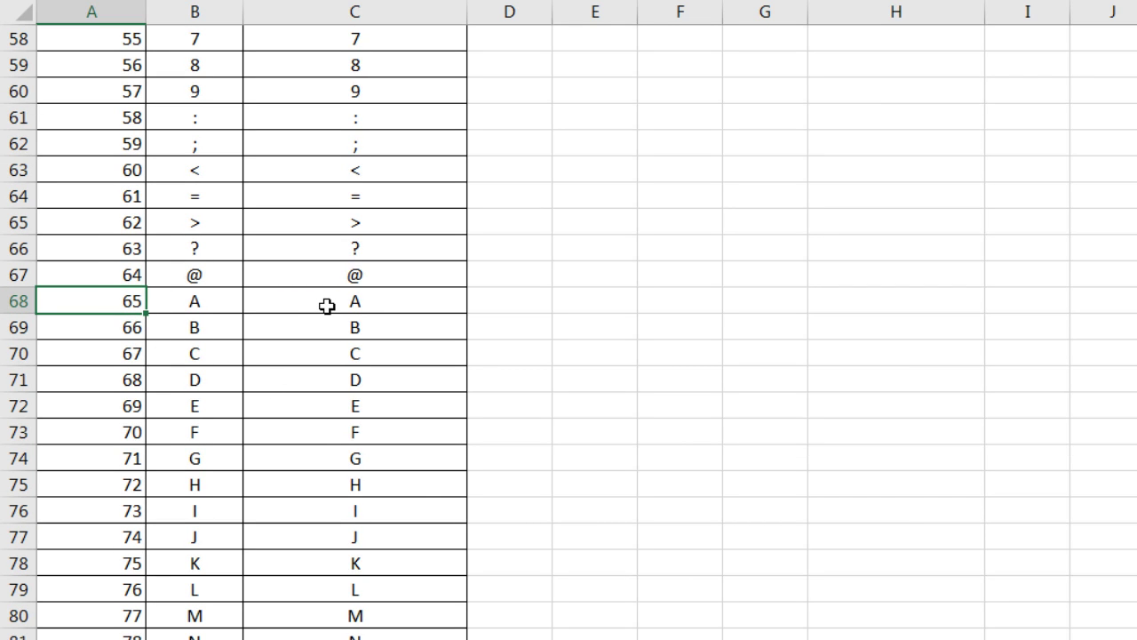
scroll(345, 364, down, 5)
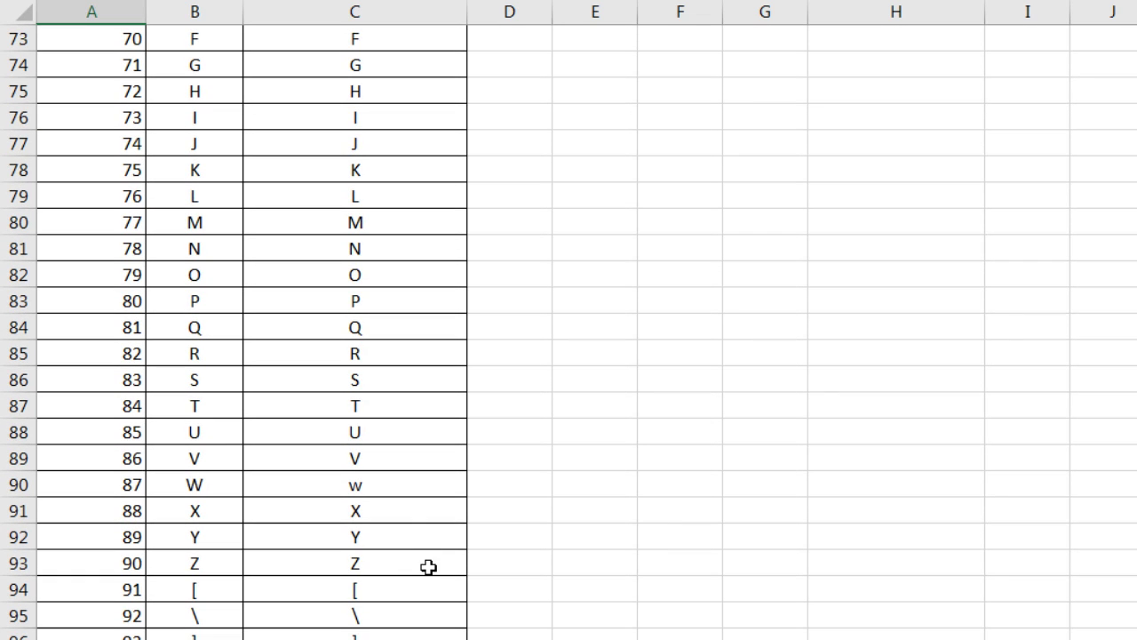
scroll(355, 578, down, 3)
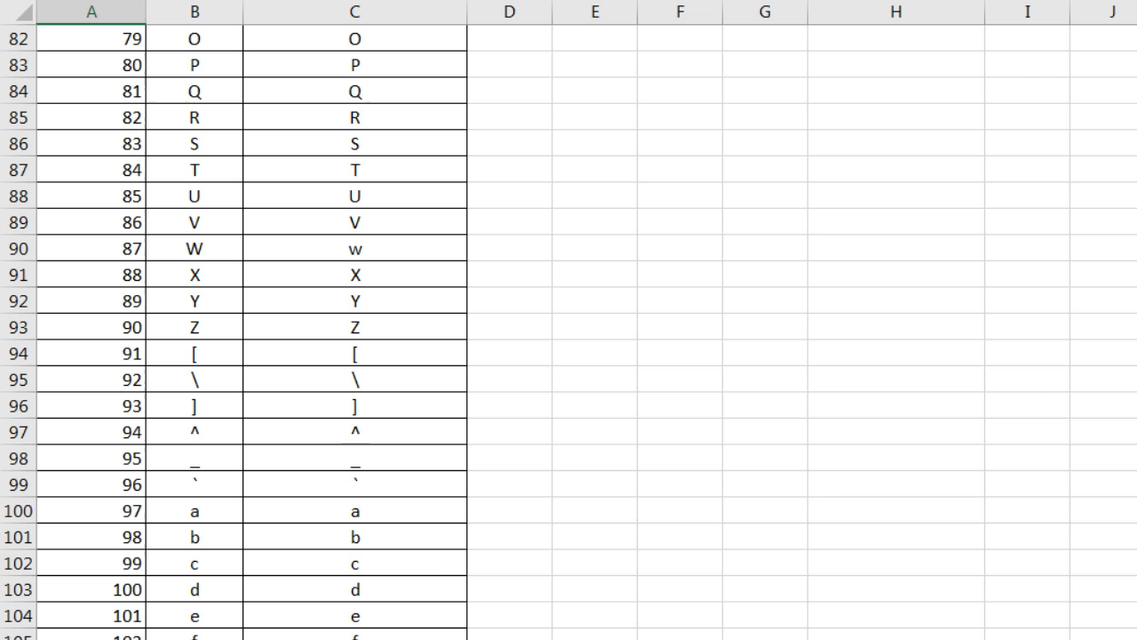
scroll(762, 630, up, 20)
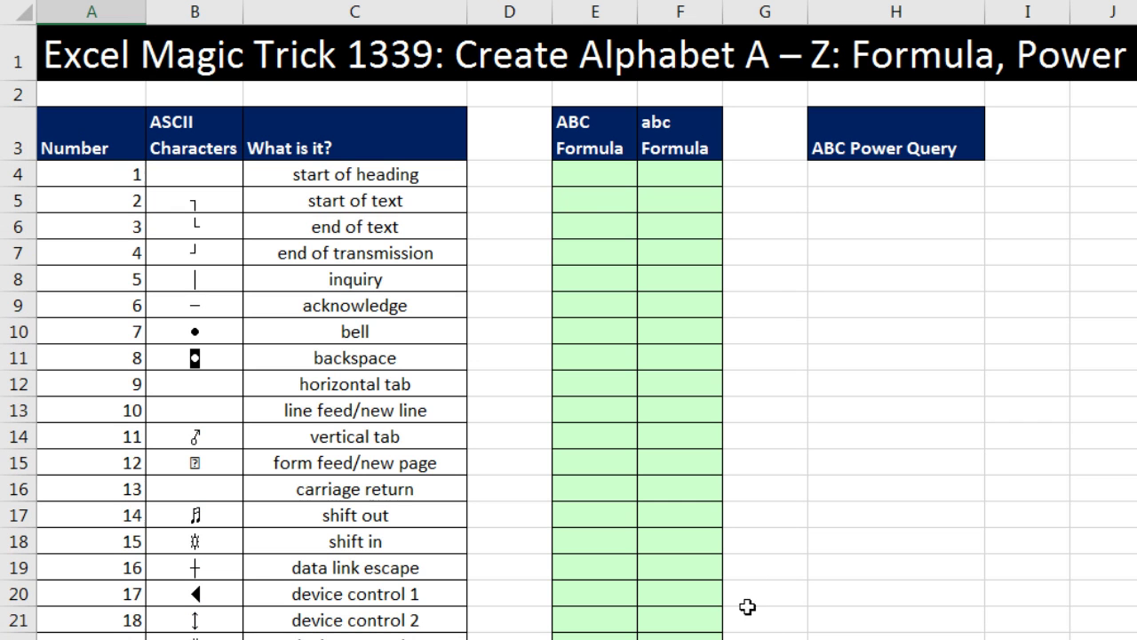
click(576, 181)
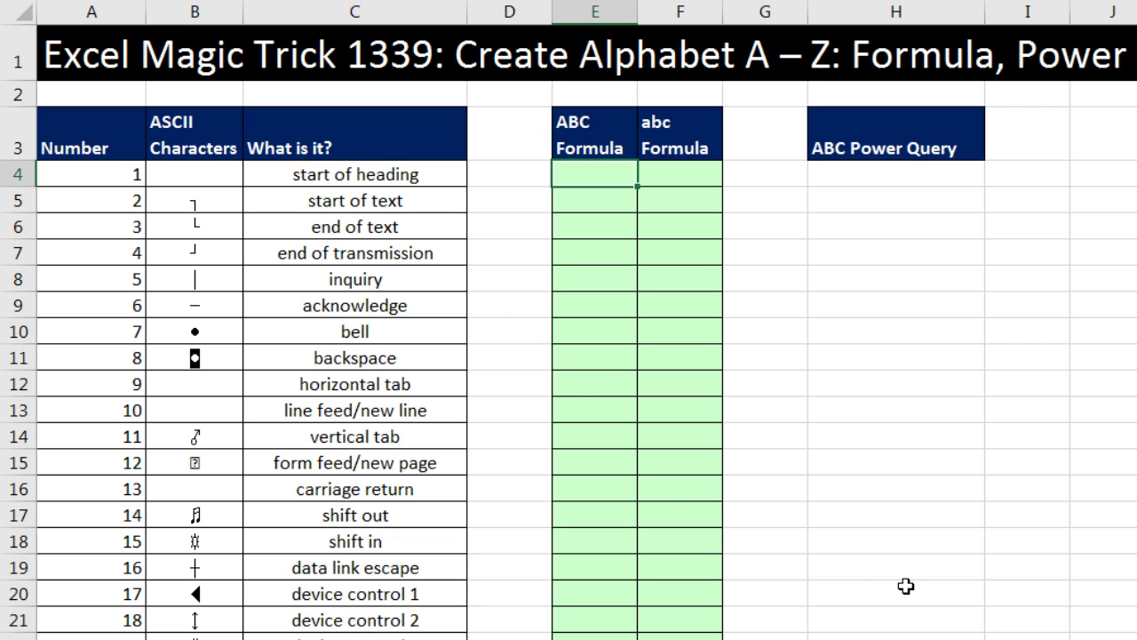
text(=ch)
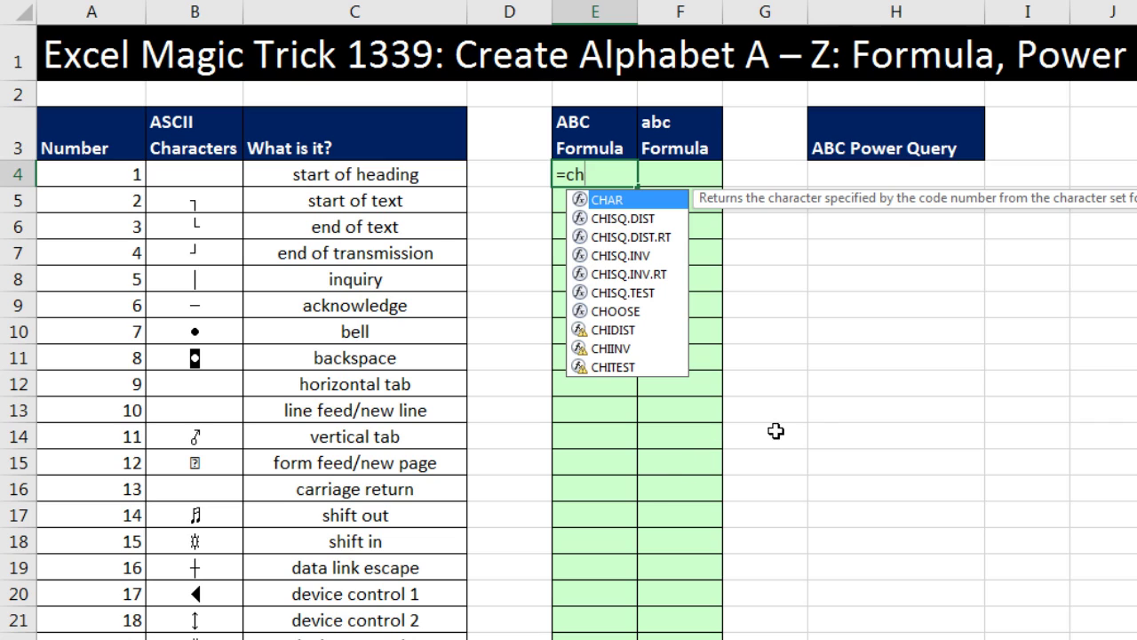
key(Escape)
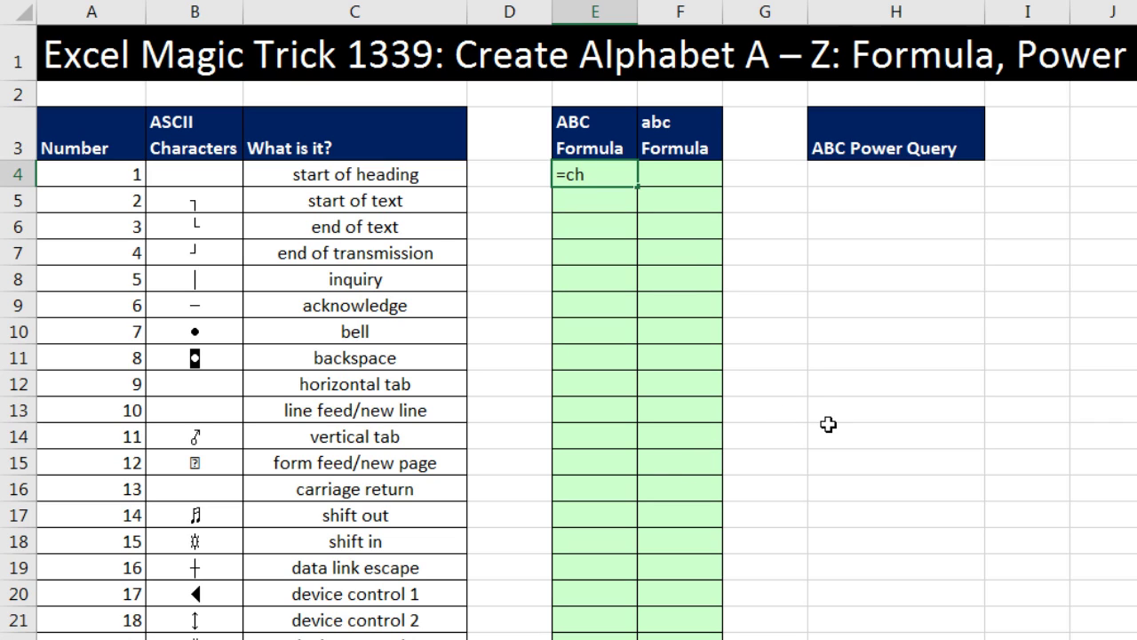
key(Escape)
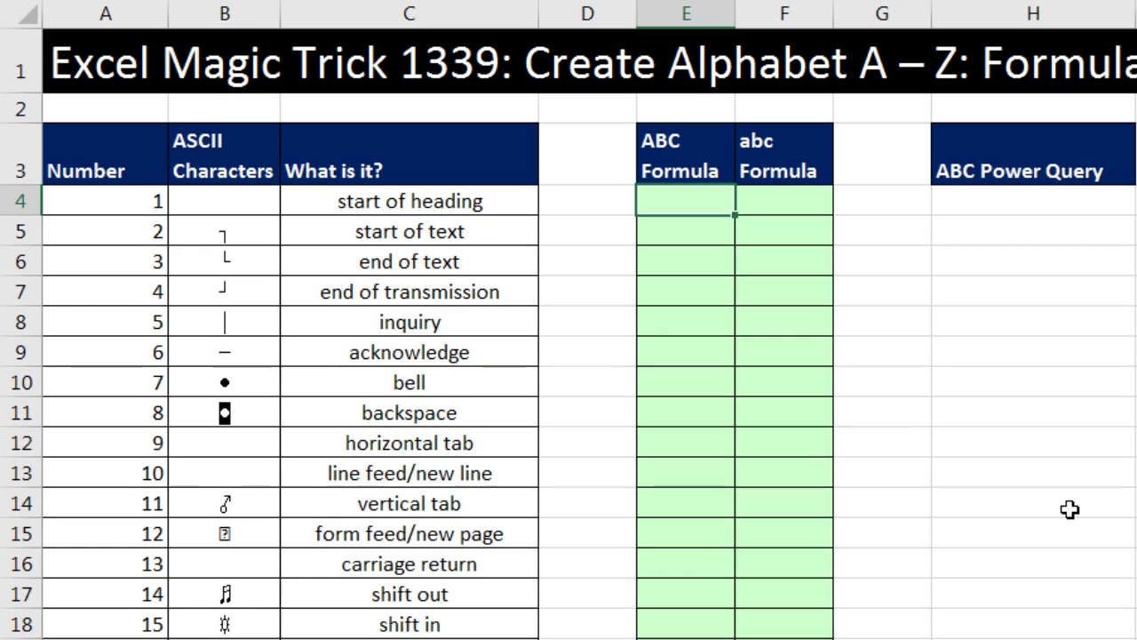
Enter the formula =ROWS(E$4:E4) in cell E4 with an expandable range as a number incrementor.
text(=ro)
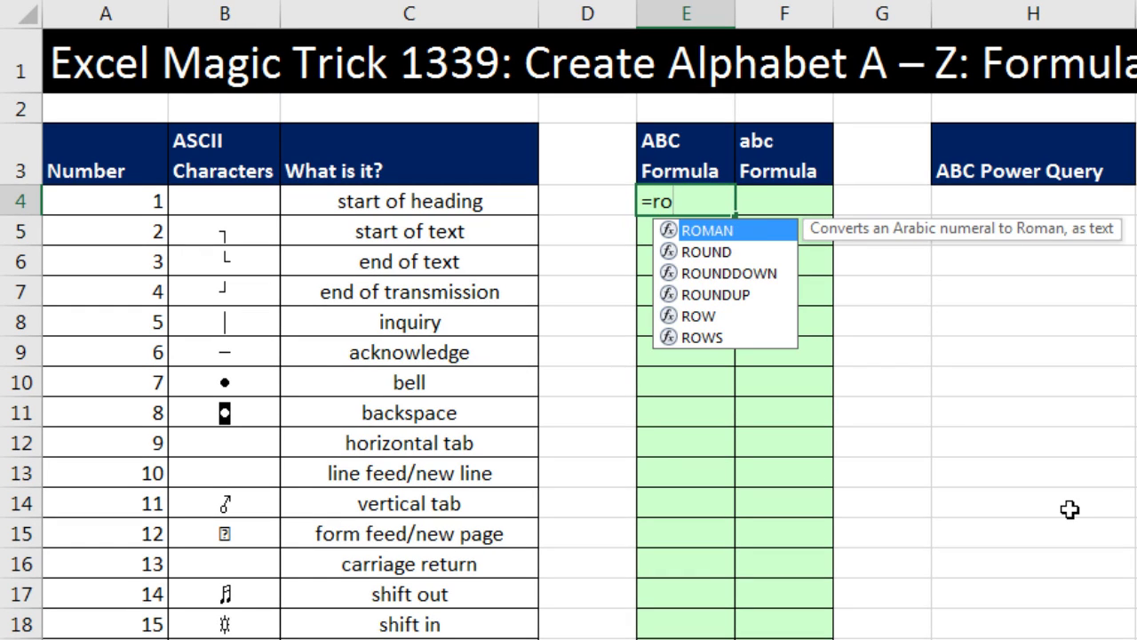
text(w)
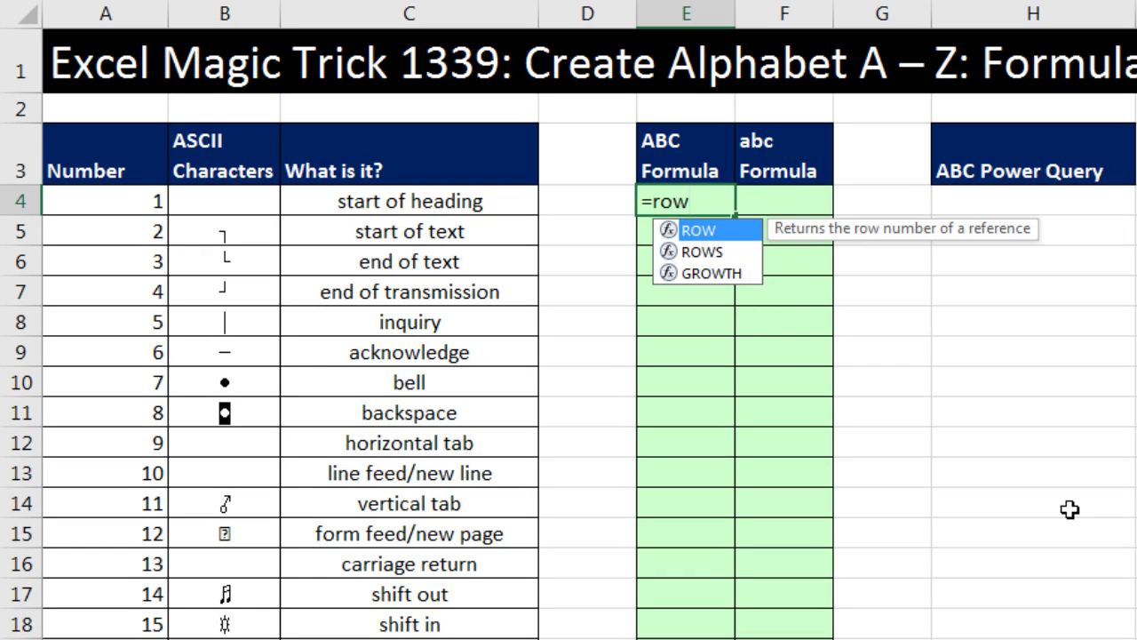
text(s)
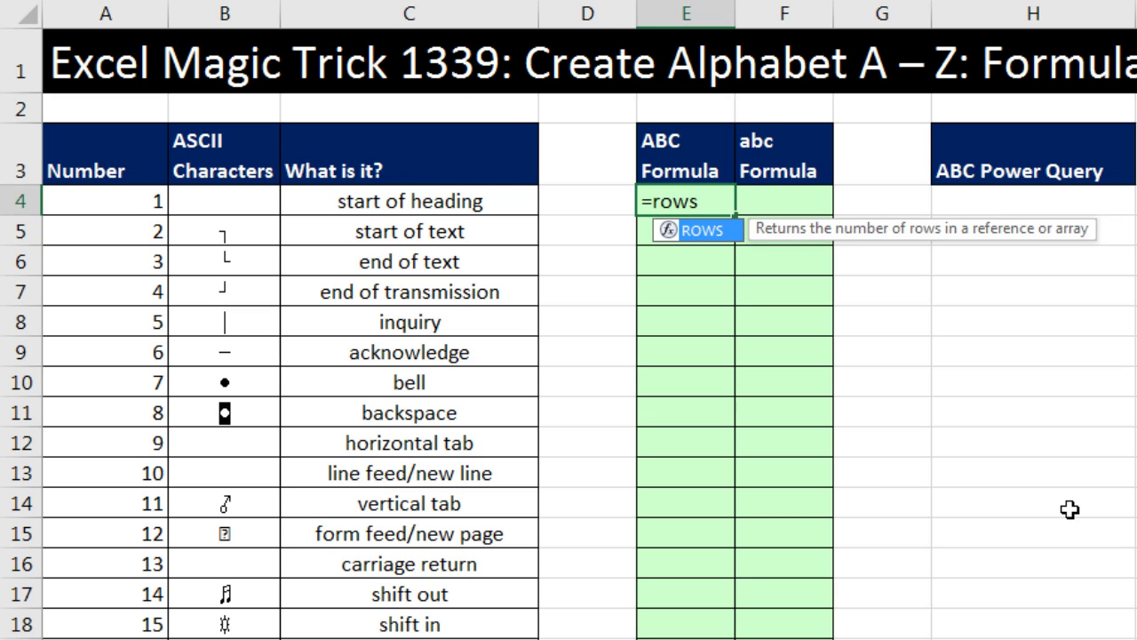
key(Tab)
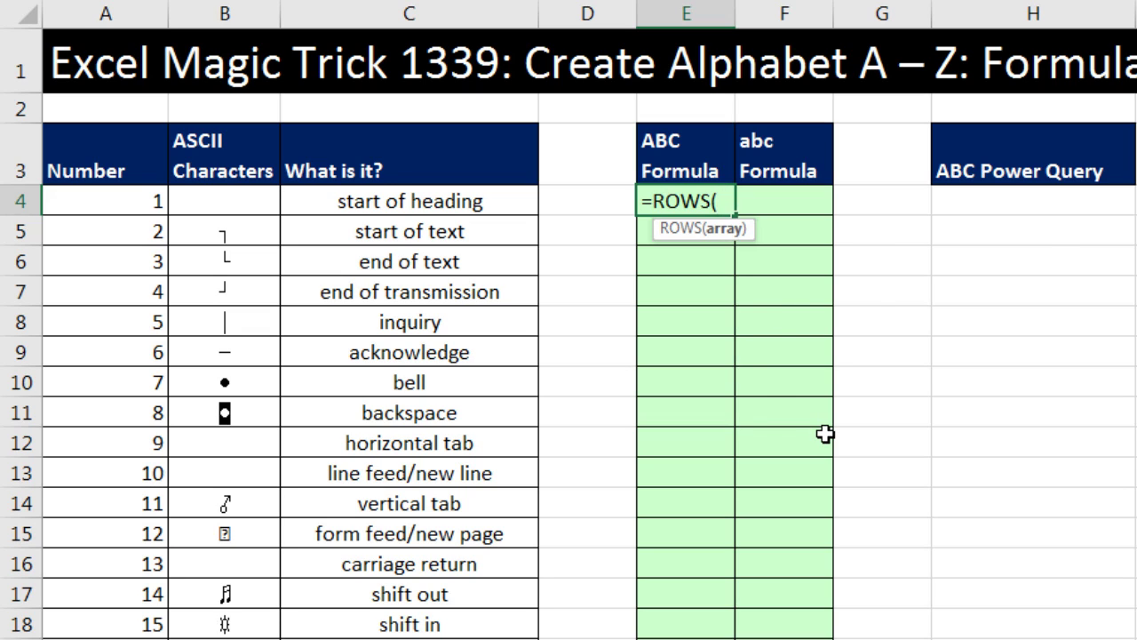
text(E$4:)
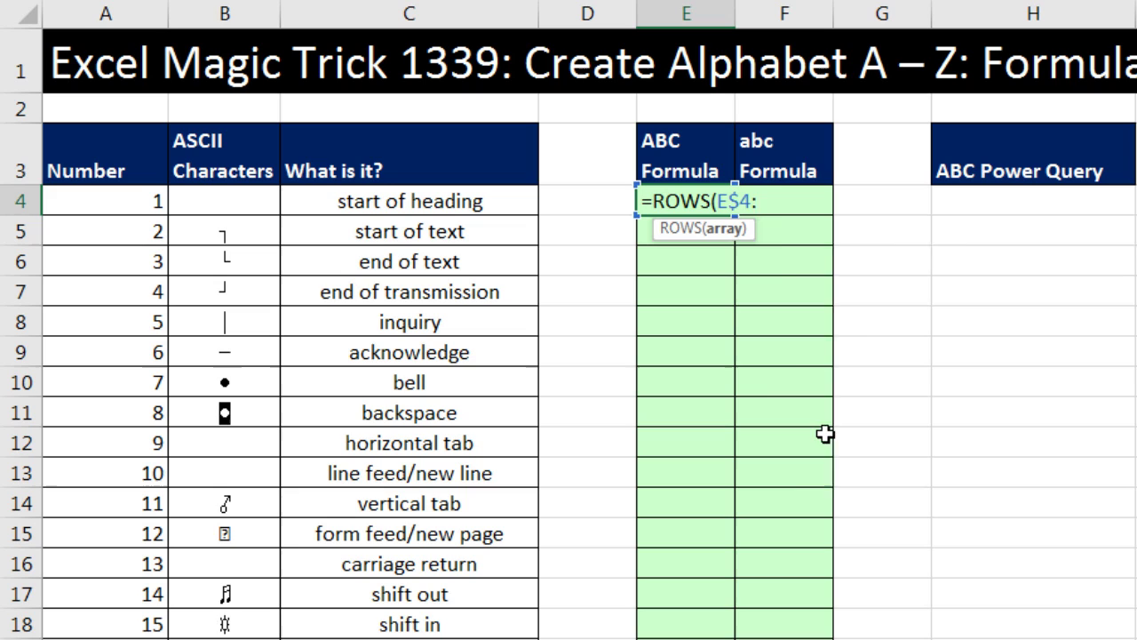
text(E4)
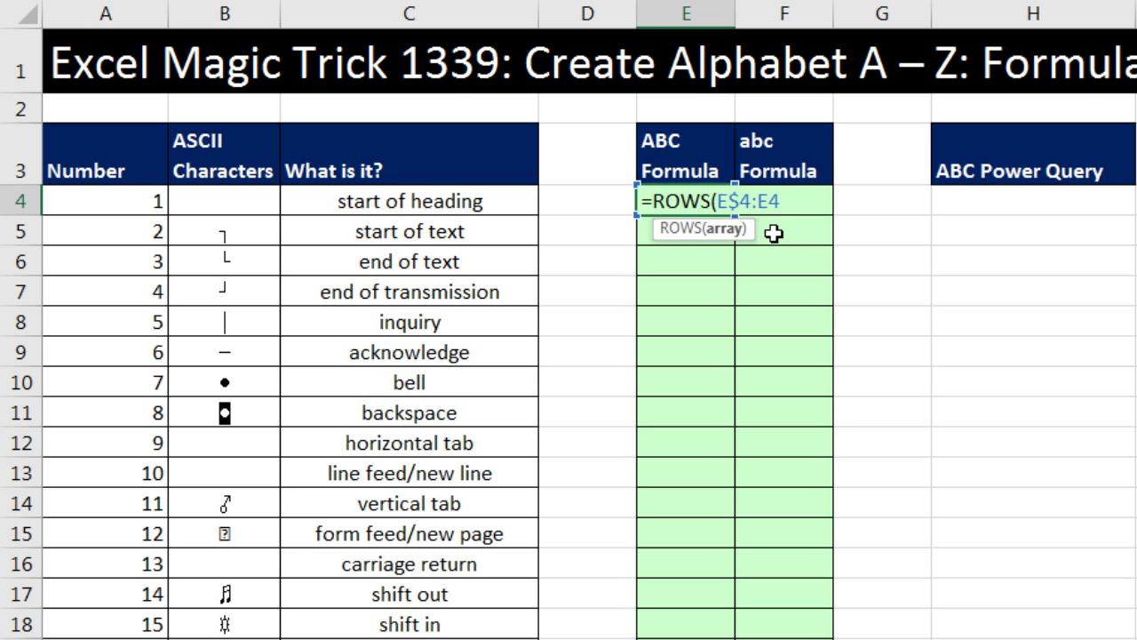
text())
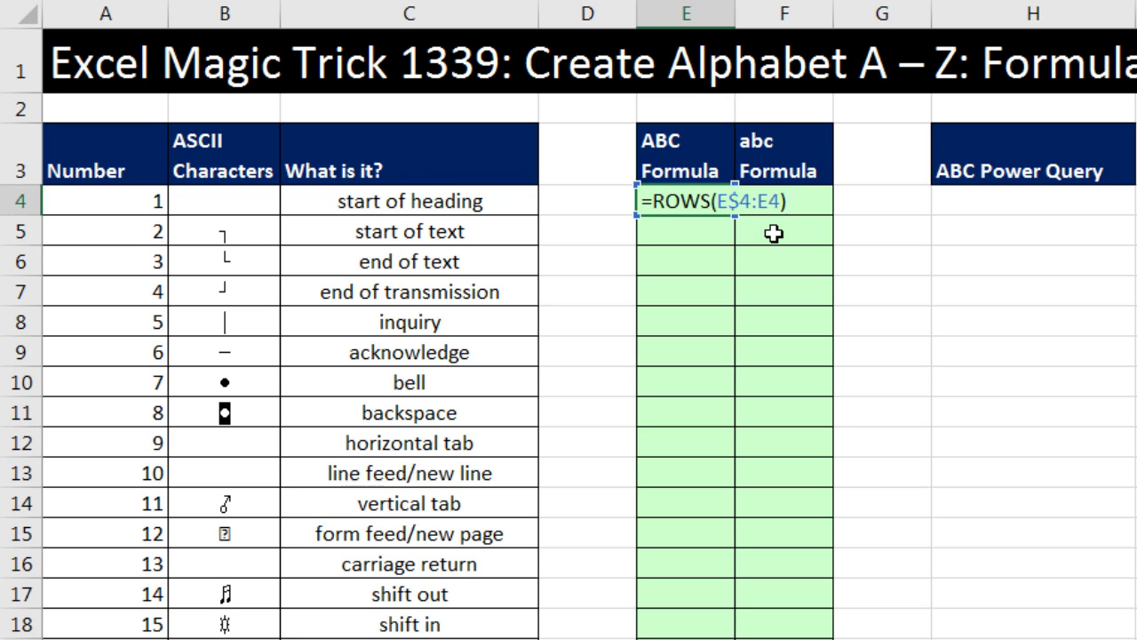
key(ctrl+Return)
Fill the E4 formula down to E14 and check the copied formula's range in E8.
drag(734, 216, 729, 521)
double_click(703, 323)
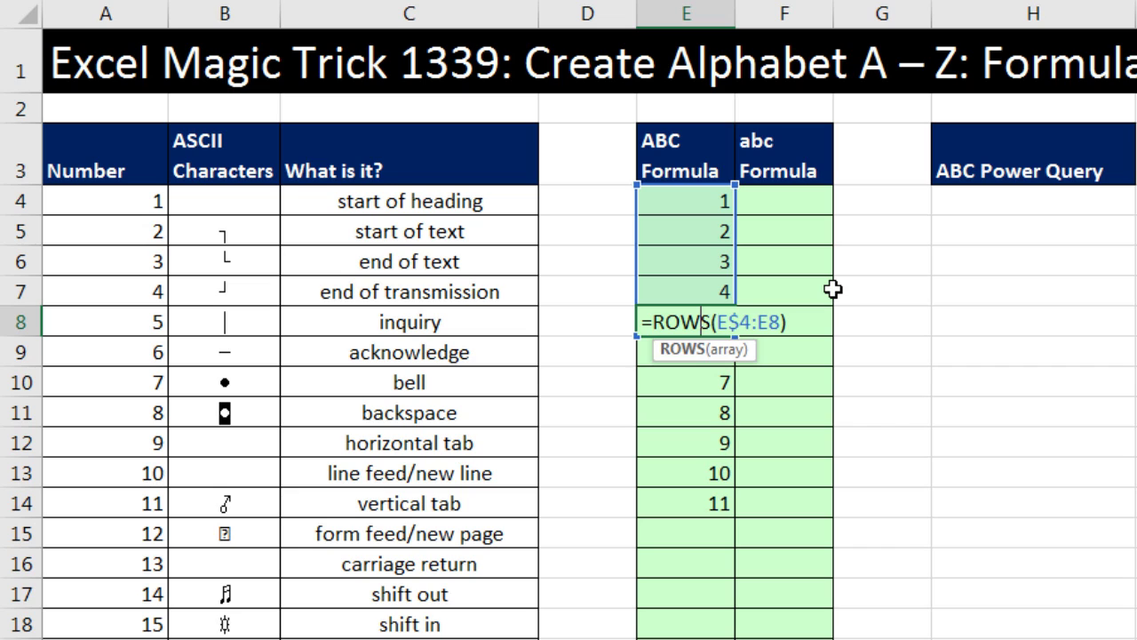
key(Escape)
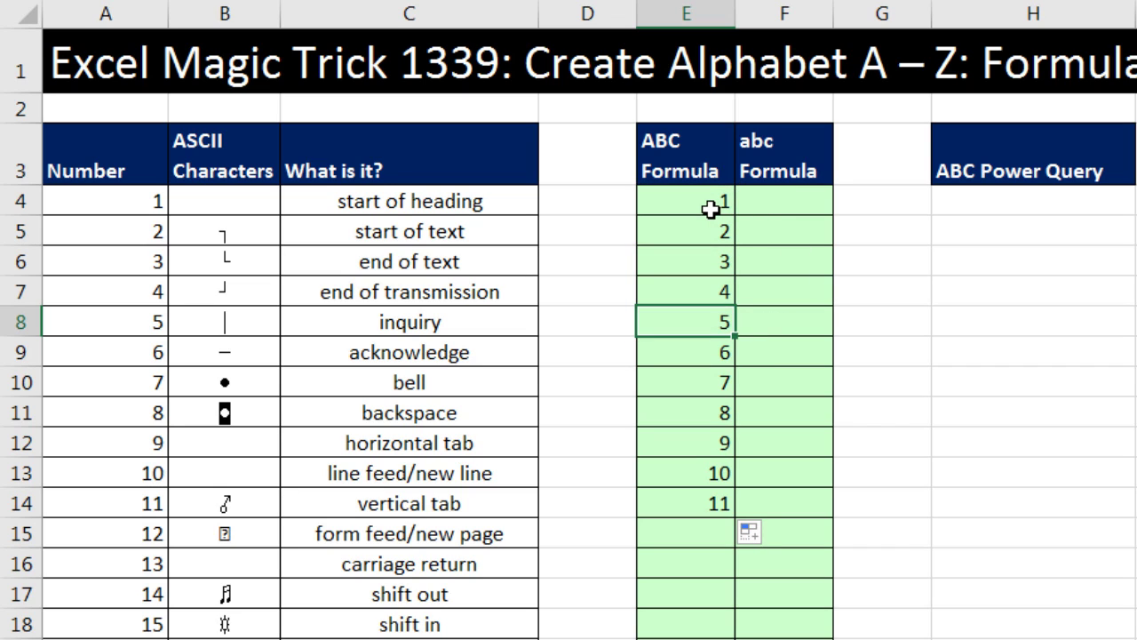
Add +64 to the ROWS formula in E4 and fill it down through E29.
click(711, 208)
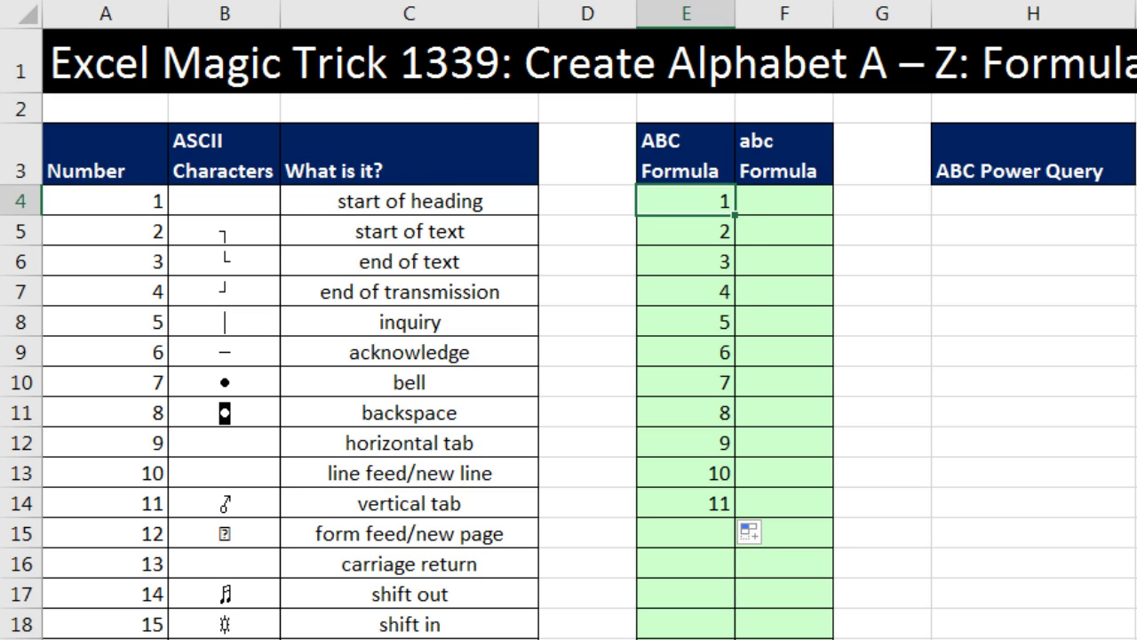
key(F2)
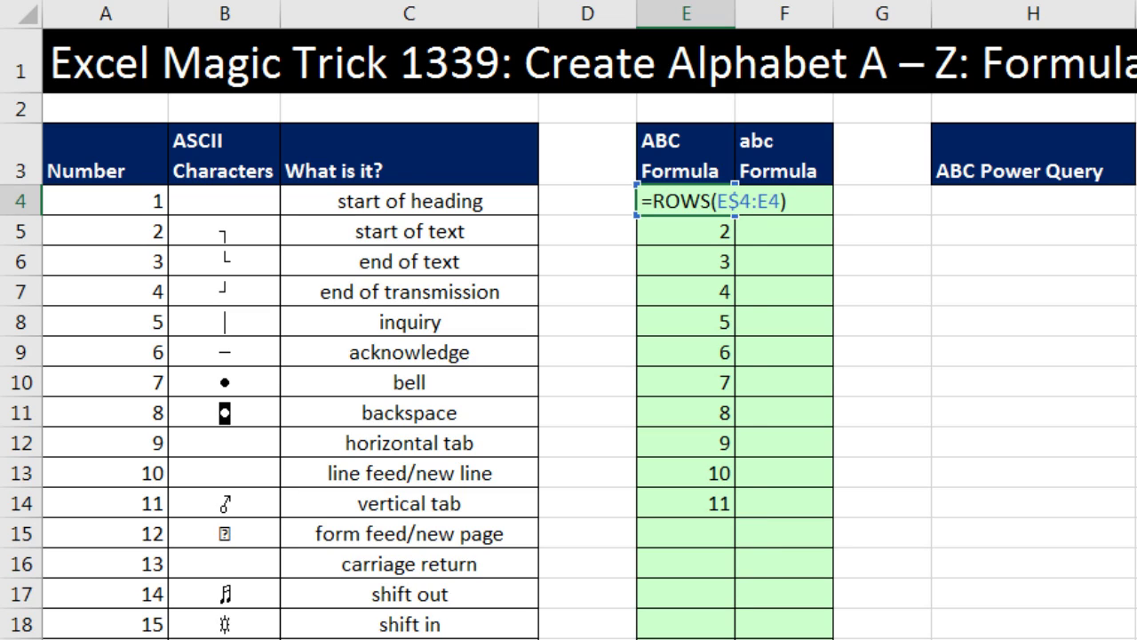
text(+64)
key(ctrl+Return)
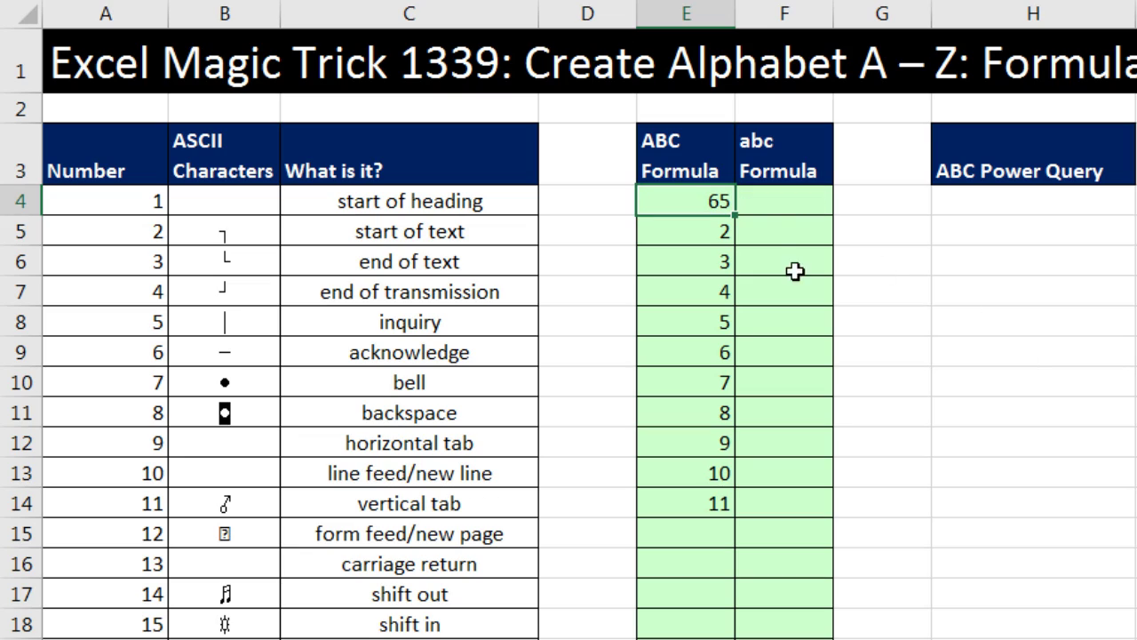
drag(736, 216, 482, 632)
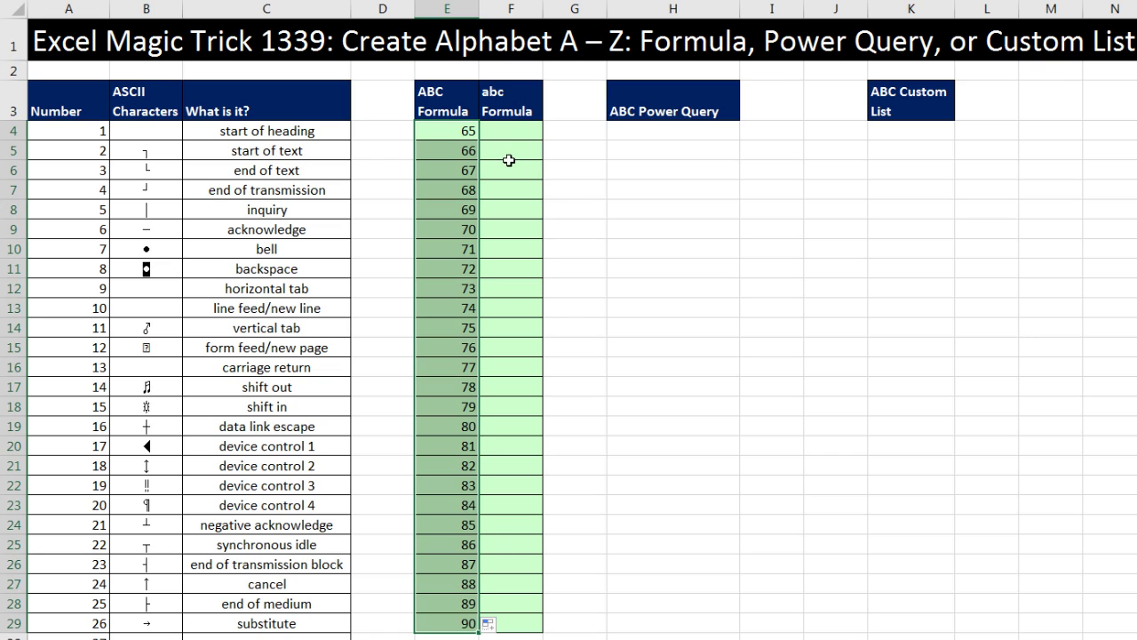
Wrap the E4 formula in CHAR as =CHAR(ROWS(E$4:E4)+64) and enter it throughout E4:E29.
key(F2)
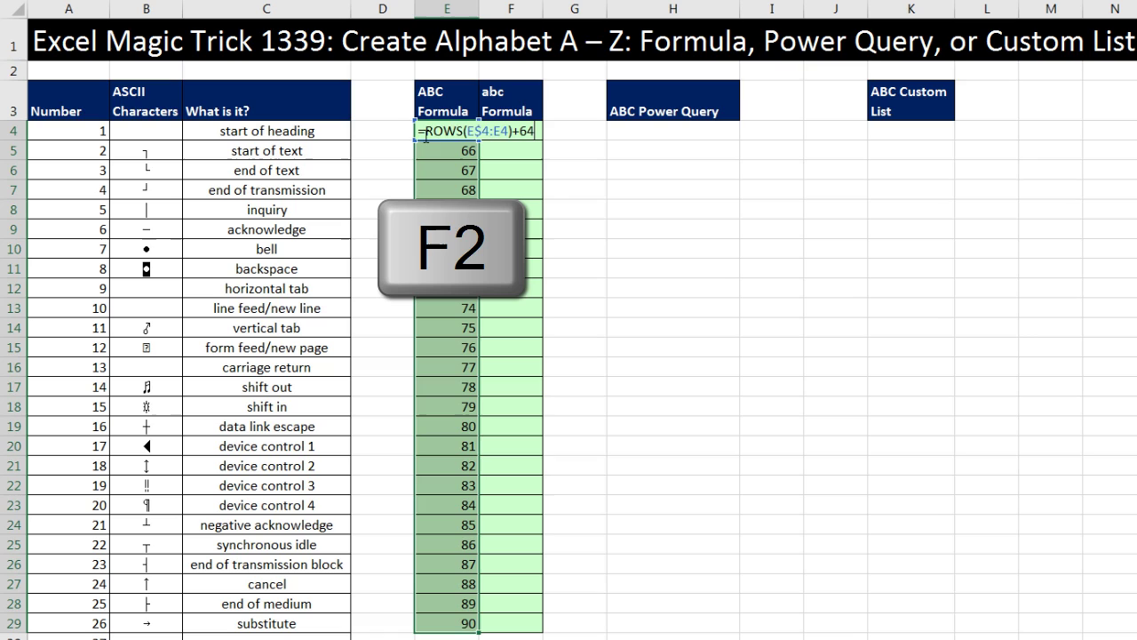
key(Home)
key(Right)
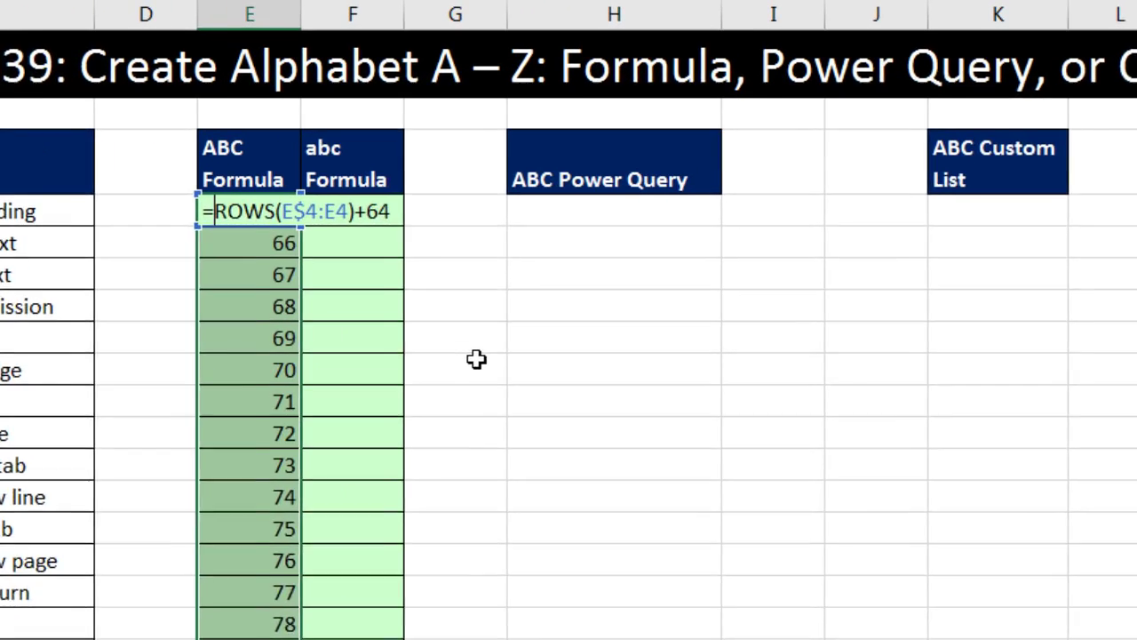
text(ch)
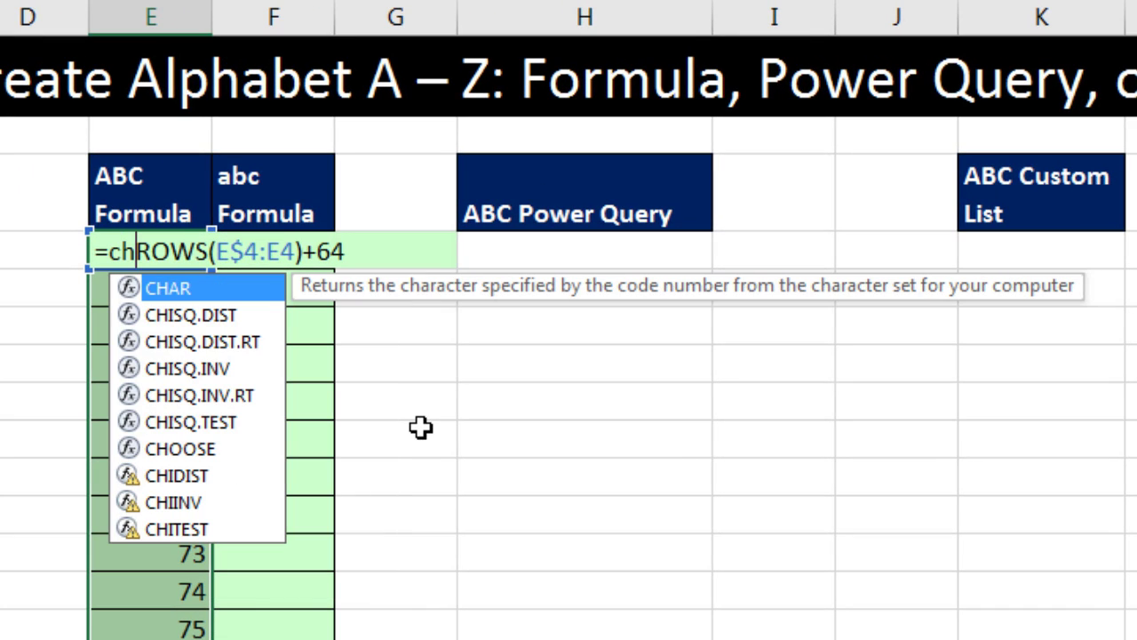
key(Tab)
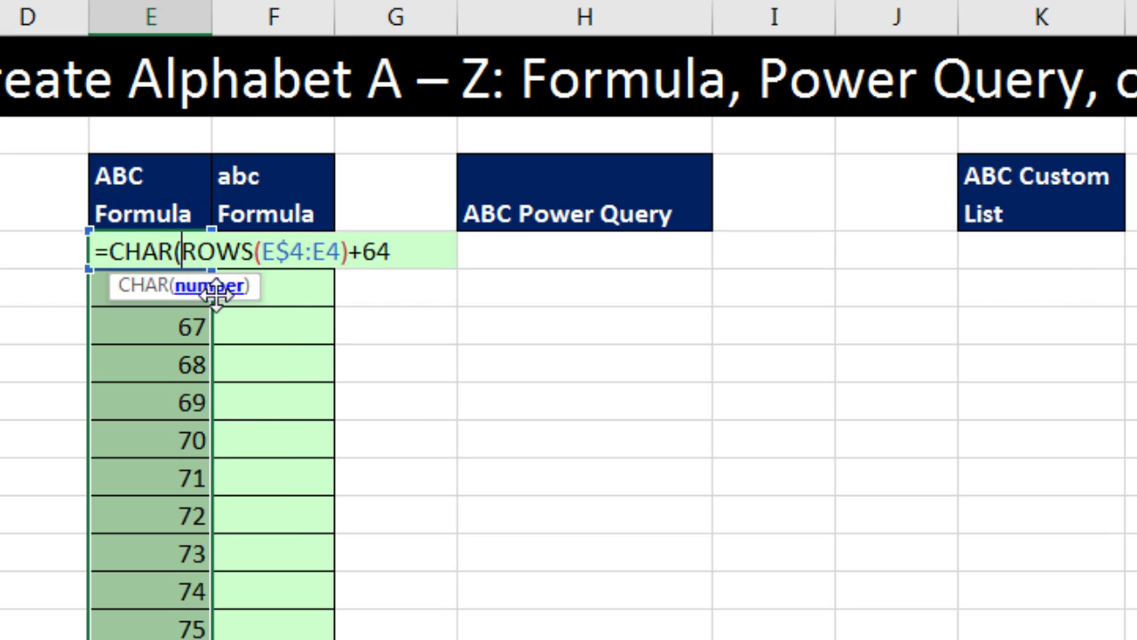
click(216, 288)
click(419, 250)
text())
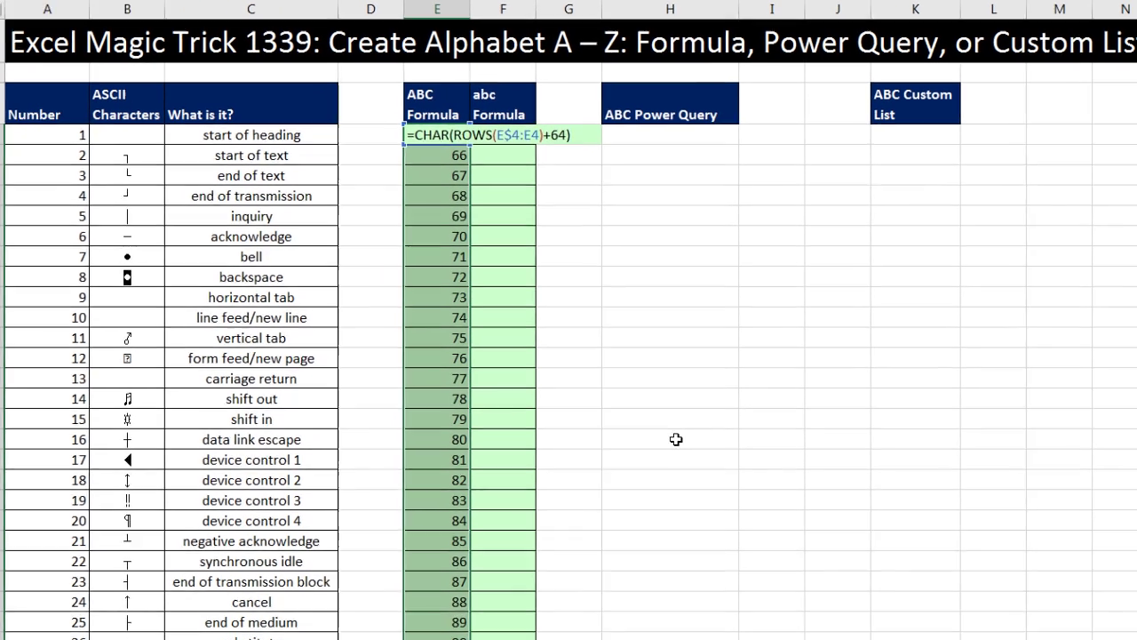
key(ctrl+Return)
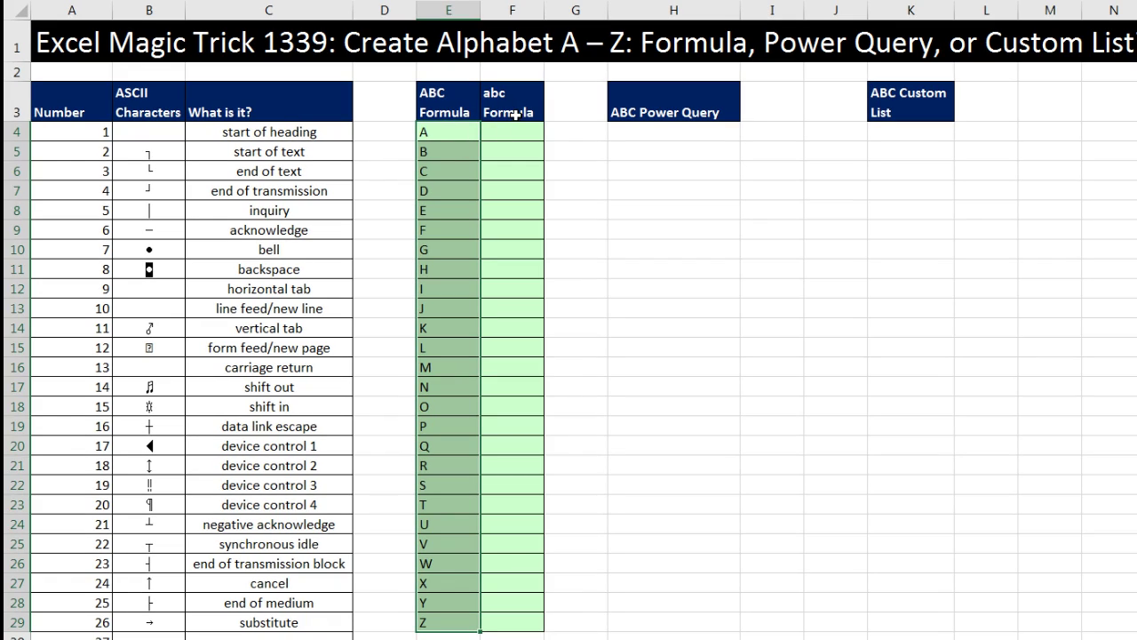
Fill F4:F29 with lowercase letters by copying the E4 formula across, setting its added number to 96, and filling it down.
click(438, 132)
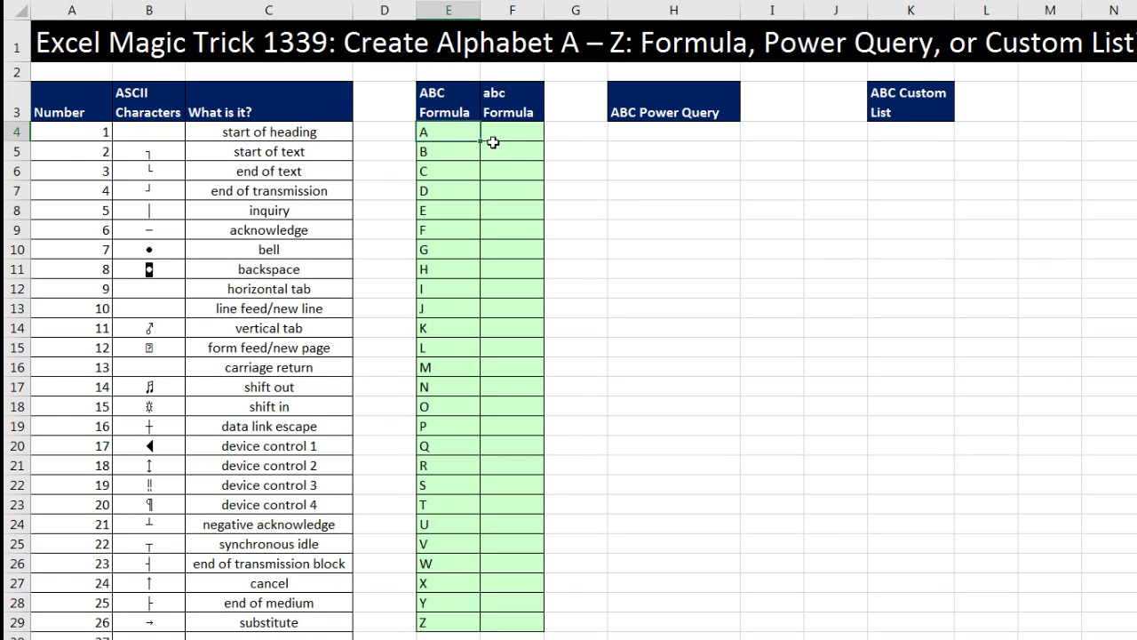
drag(481, 140, 521, 135)
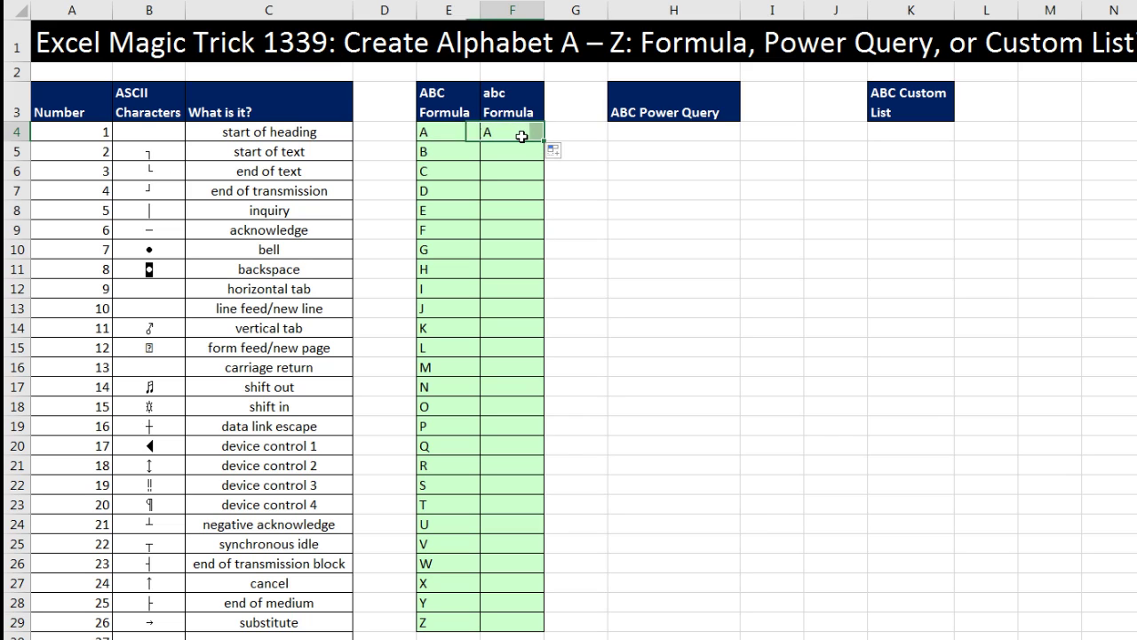
key(F2)
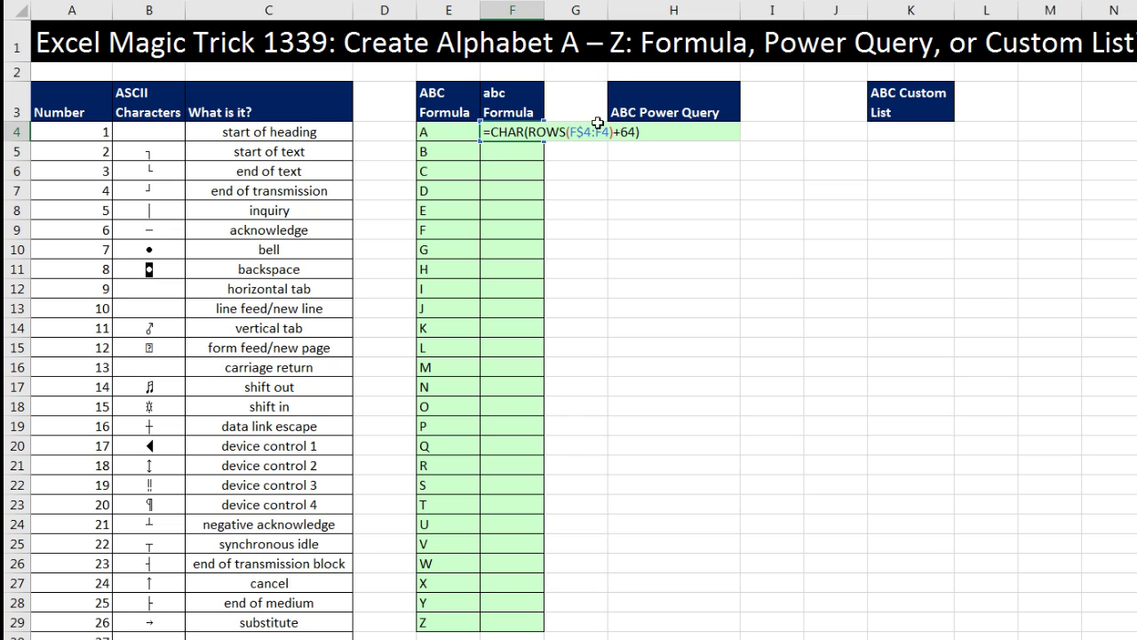
drag(625, 133, 634, 134)
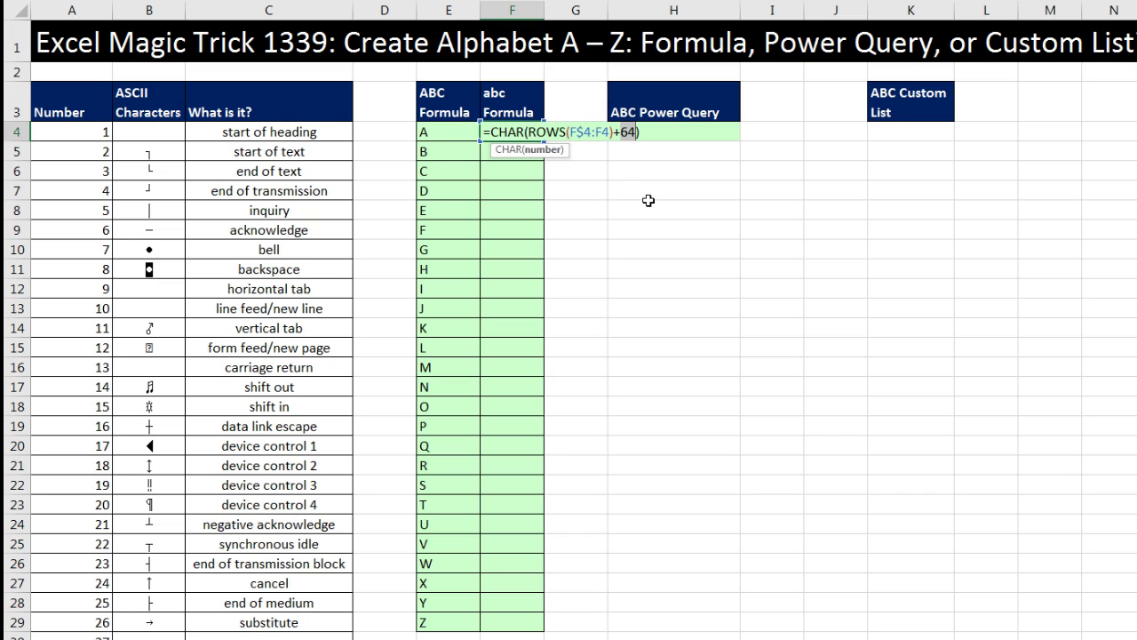
text(9)
key(ctrl+Return)
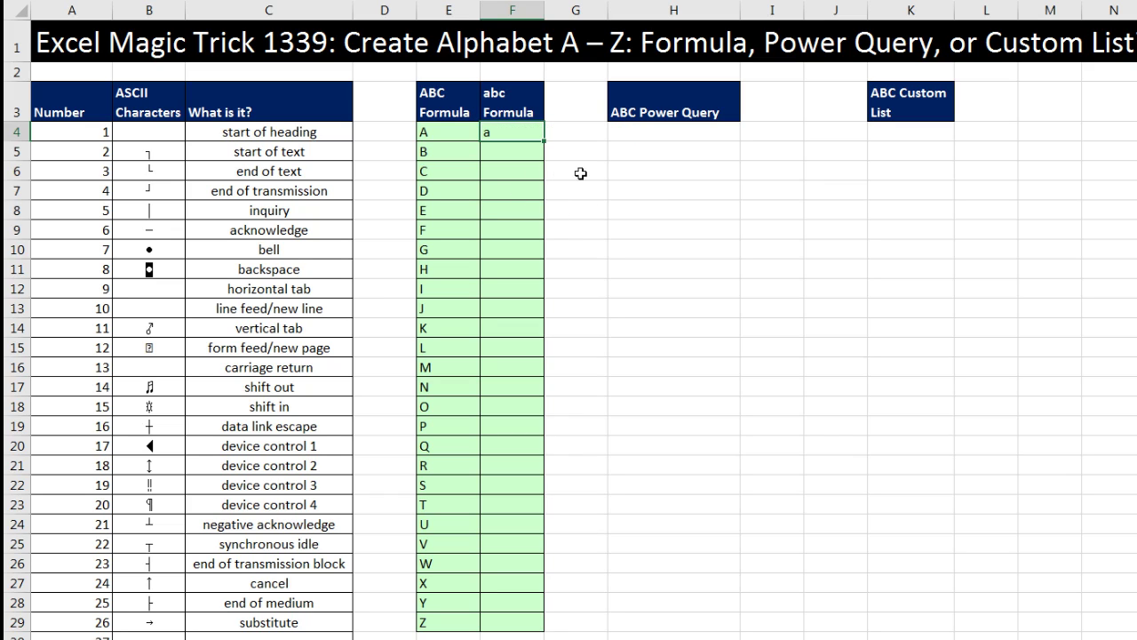
double_click(544, 142)
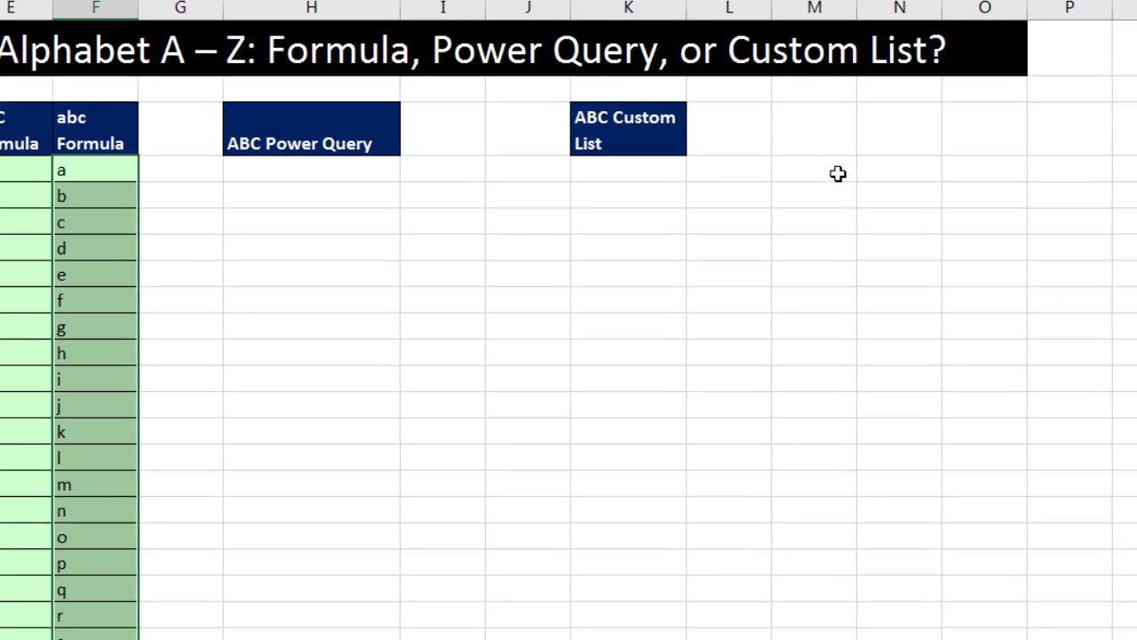
Enter Jan in M4, autofill the month series down to M14, and clear those cells.
click(1066, 135)
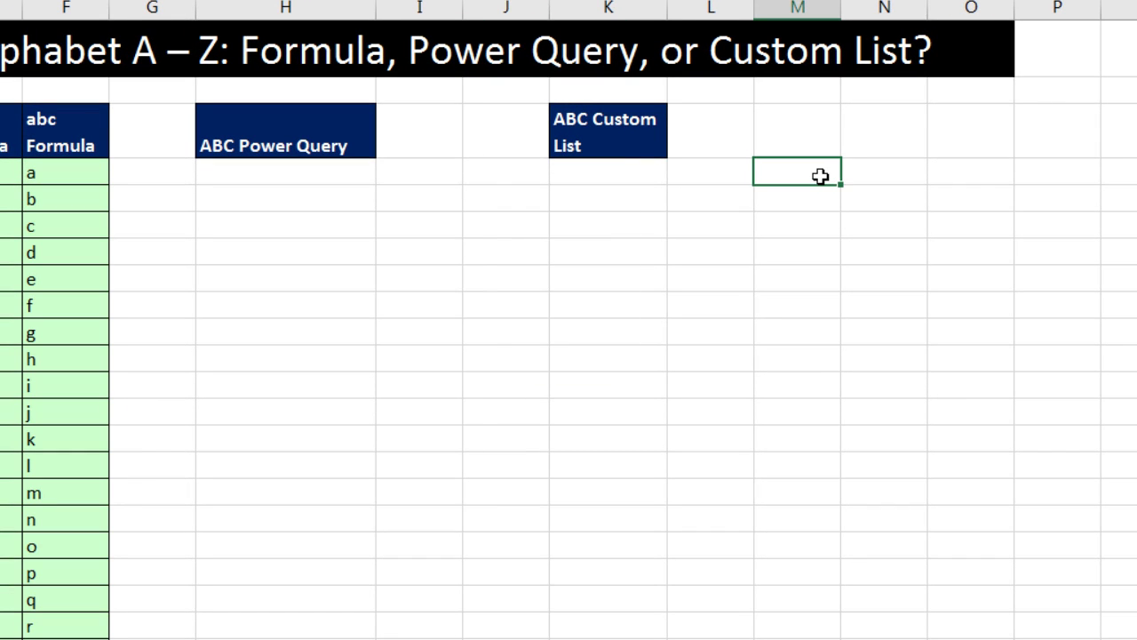
text(Jan)
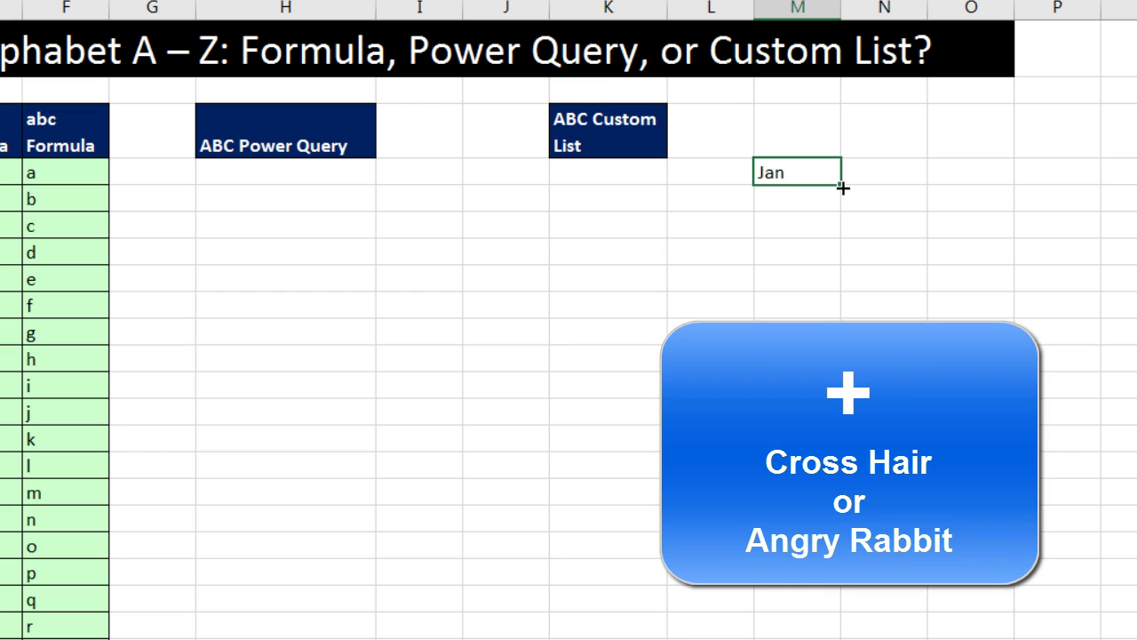
drag(842, 188, 838, 445)
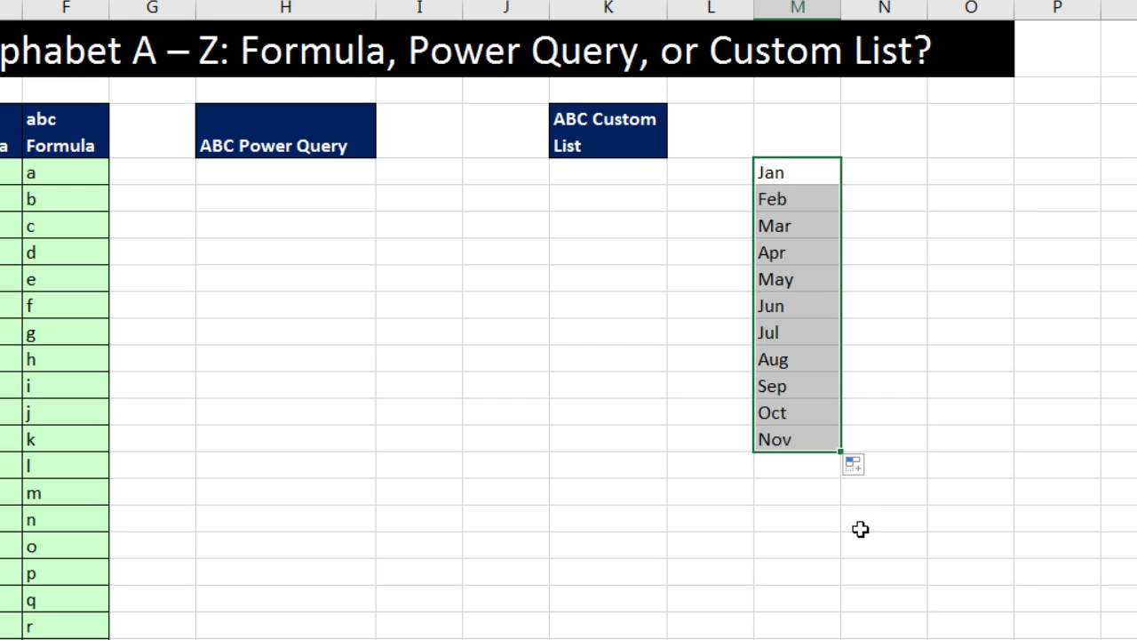
key(Delete)
click(794, 169)
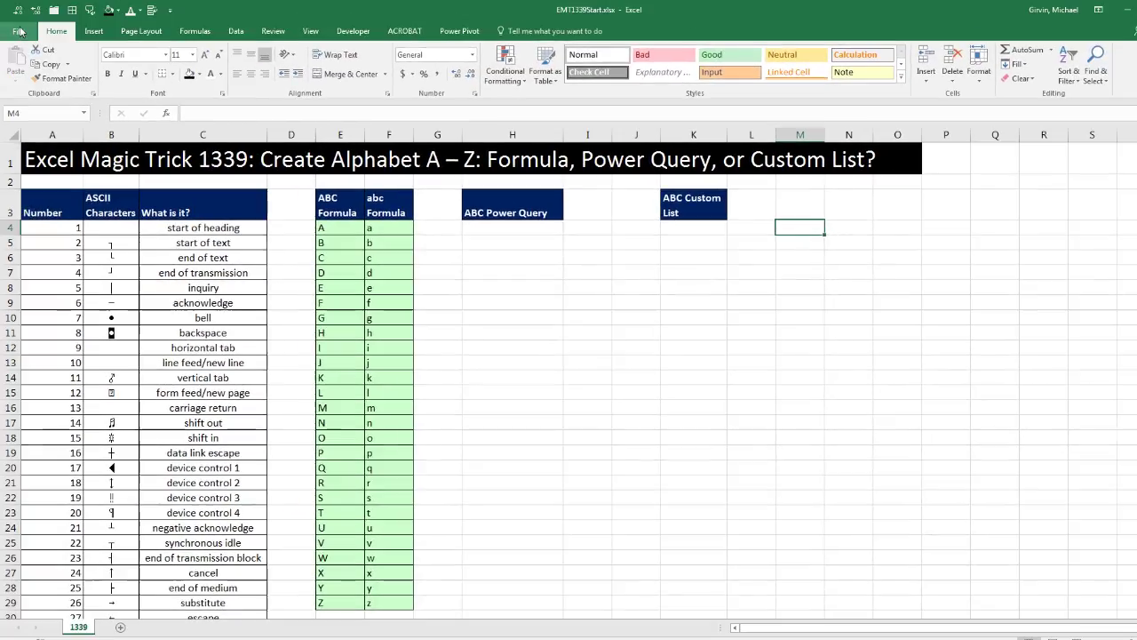
Open the Custom Lists dialog from the advanced Excel options to examine the existing lists.
click(18, 31)
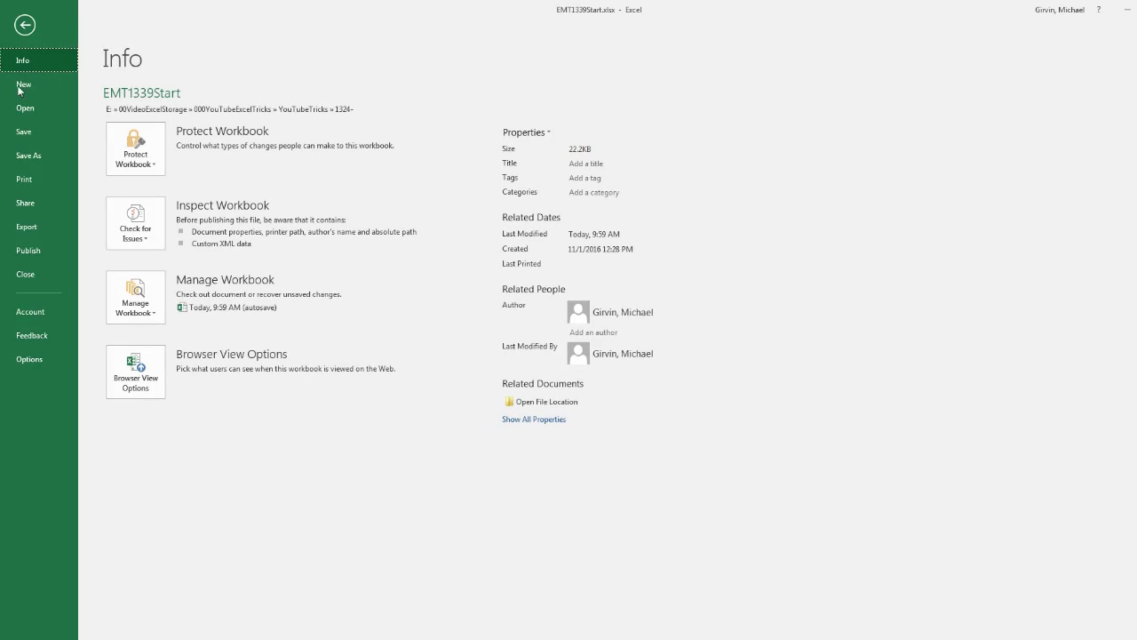
click(29, 359)
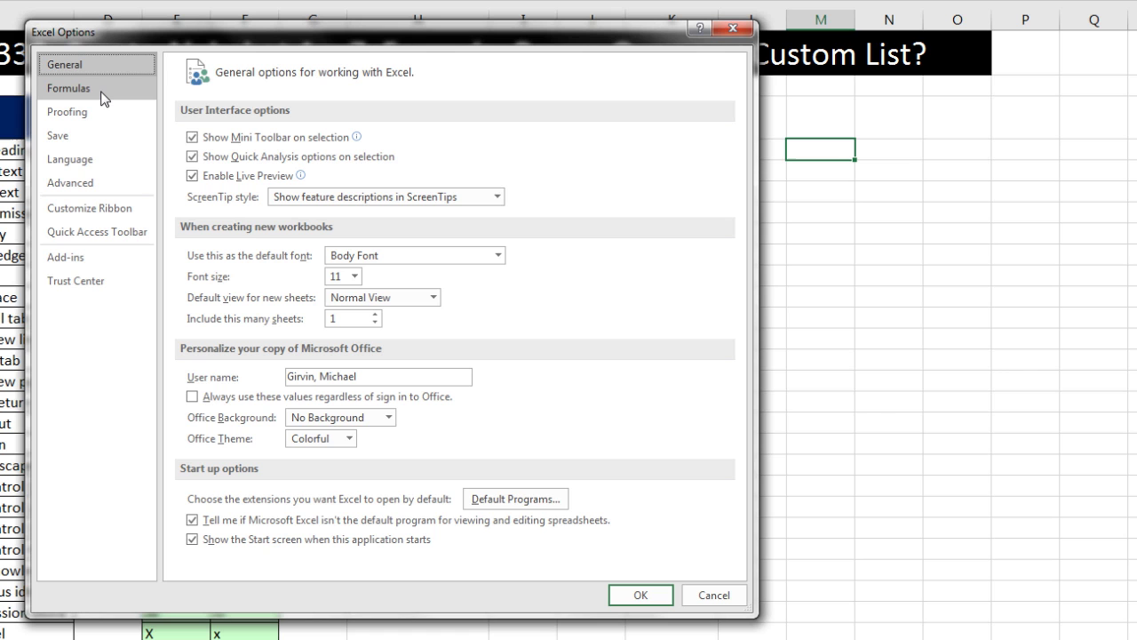
click(86, 185)
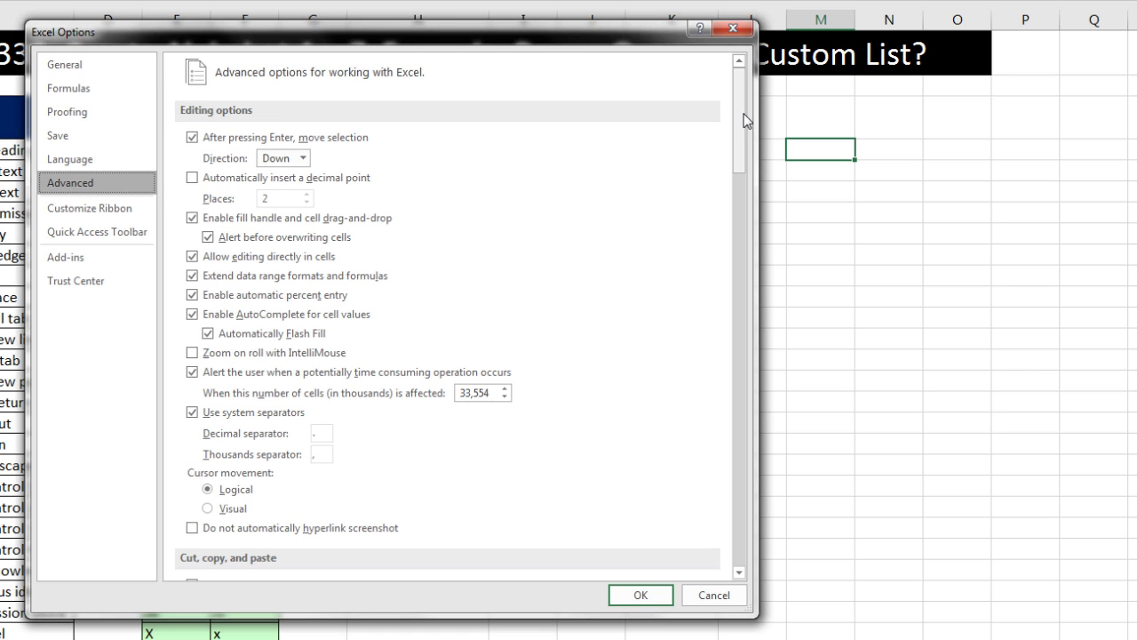
drag(741, 114, 751, 467)
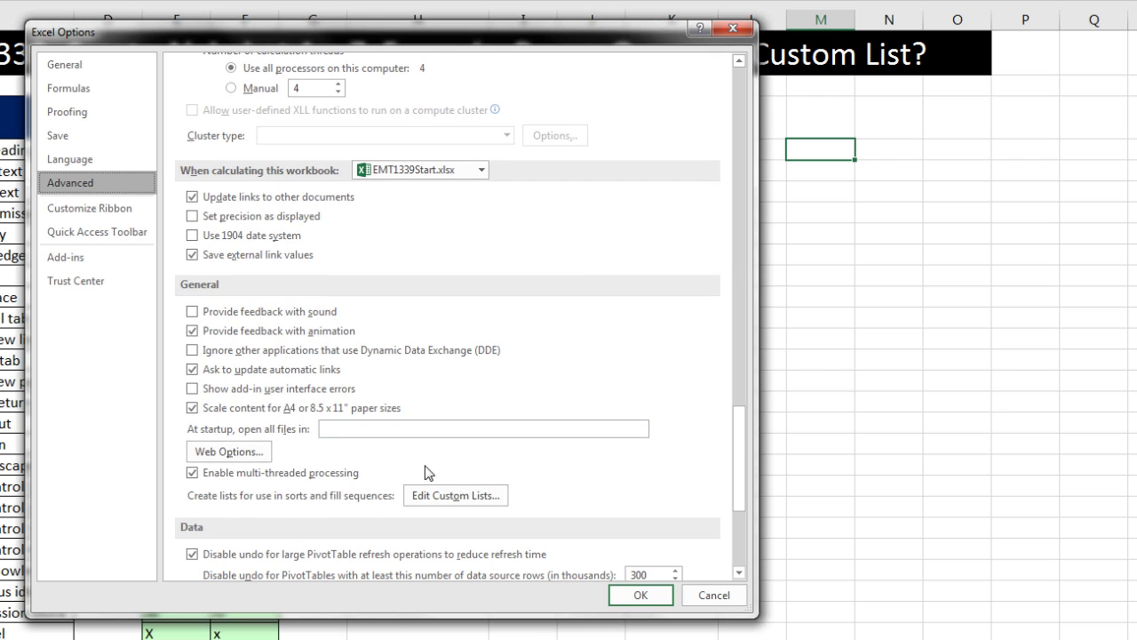
click(448, 498)
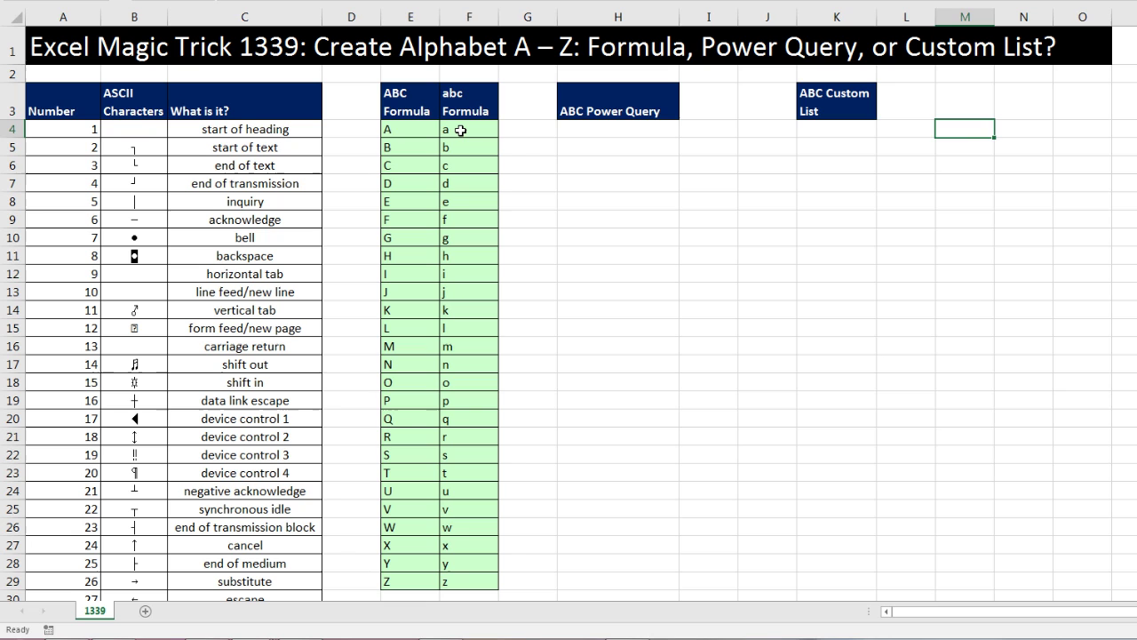
Copy the lowercase letters in F4:F29 to K4:K29 as values only.
drag(461, 130, 464, 581)
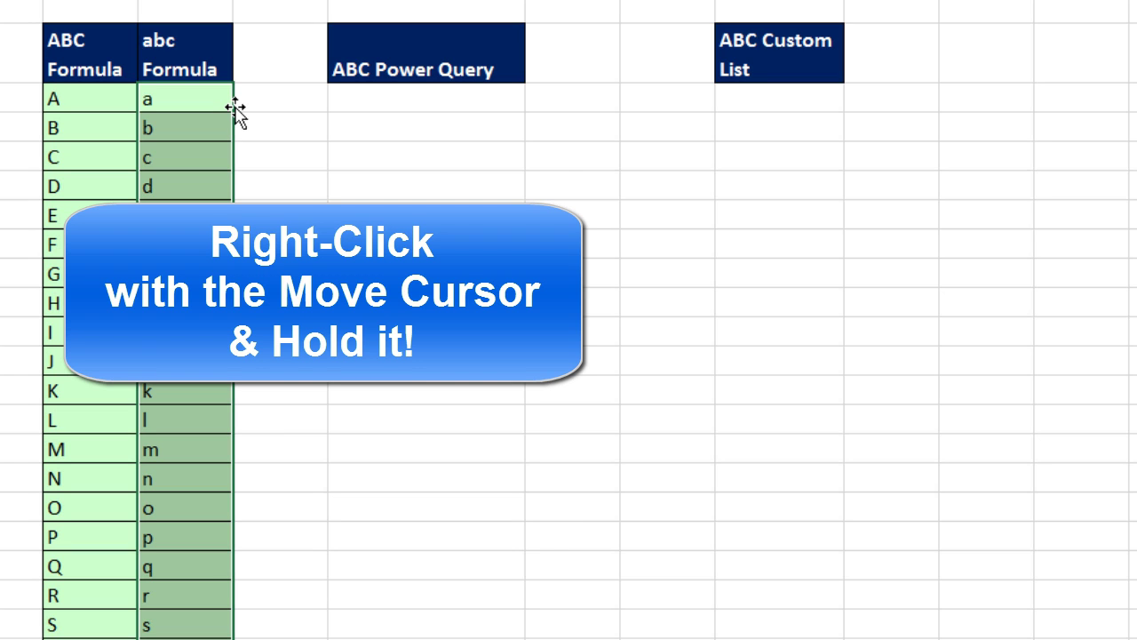
drag(237, 108, 815, 98)
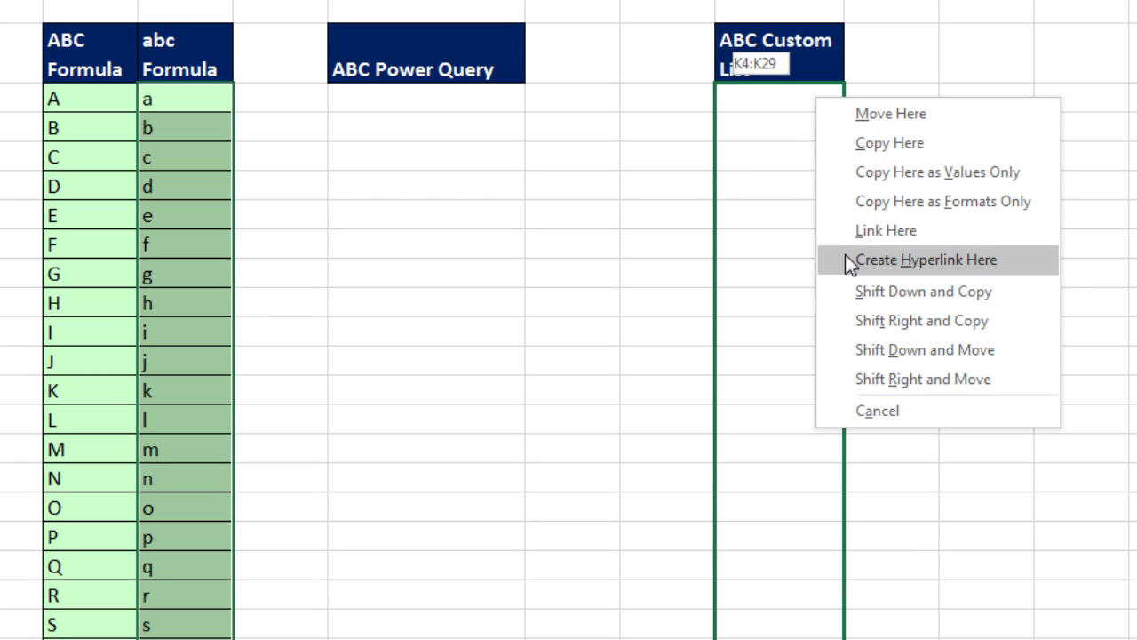
click(908, 175)
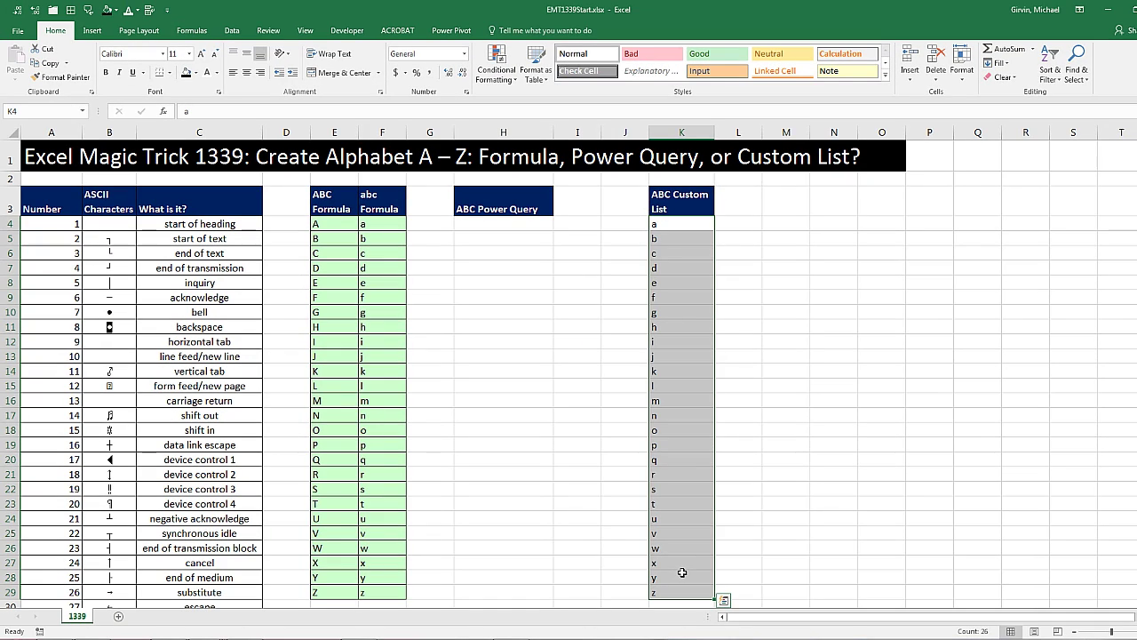
key(Escape)
Import $K$4:$K$29 as a new custom list through the advanced Excel options and accept the options.
click(18, 29)
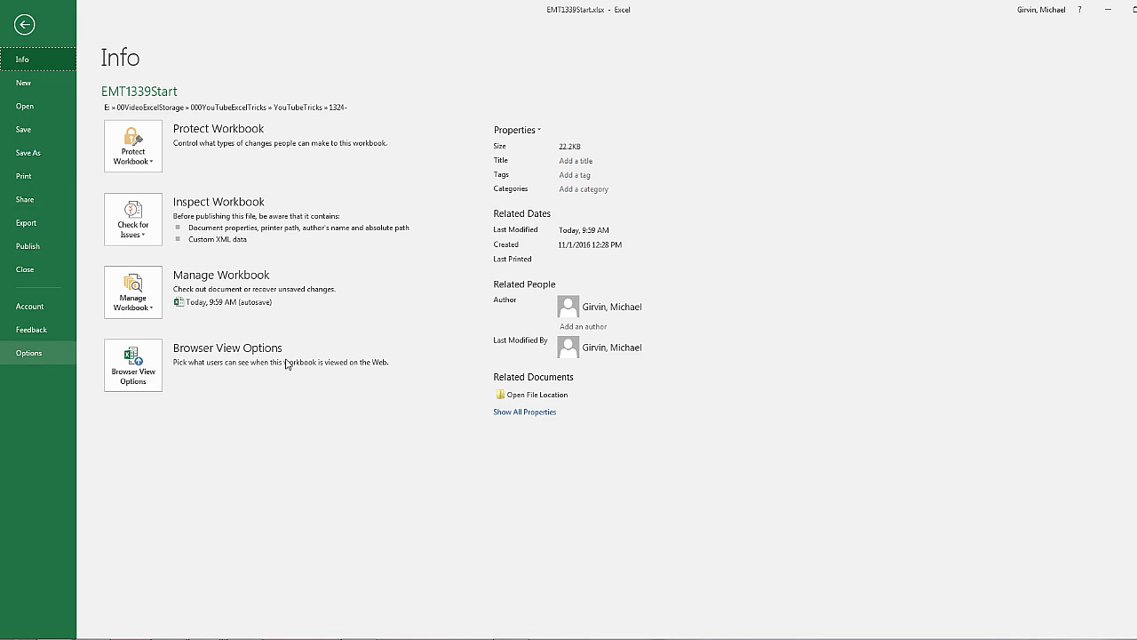
key(Escape)
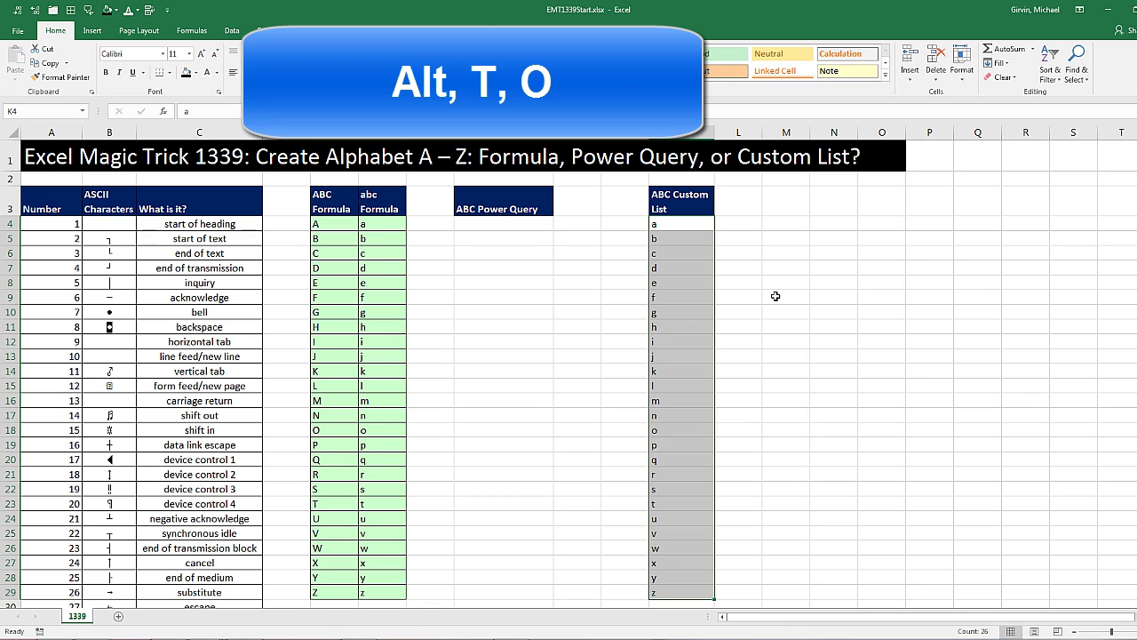
key(alt+t)
key(o)
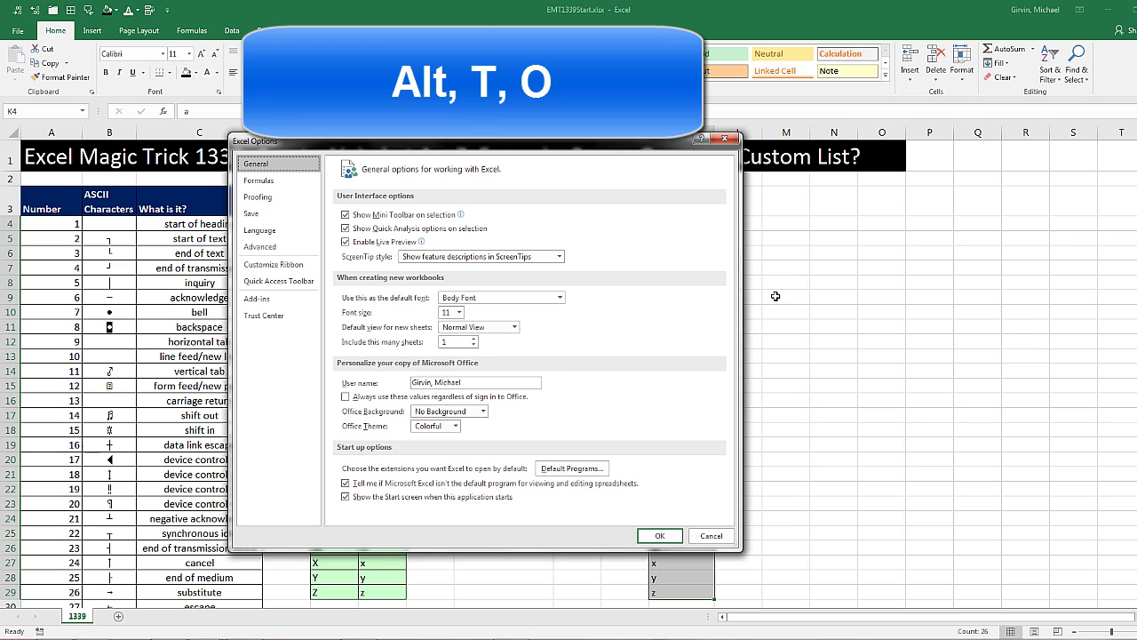
click(266, 247)
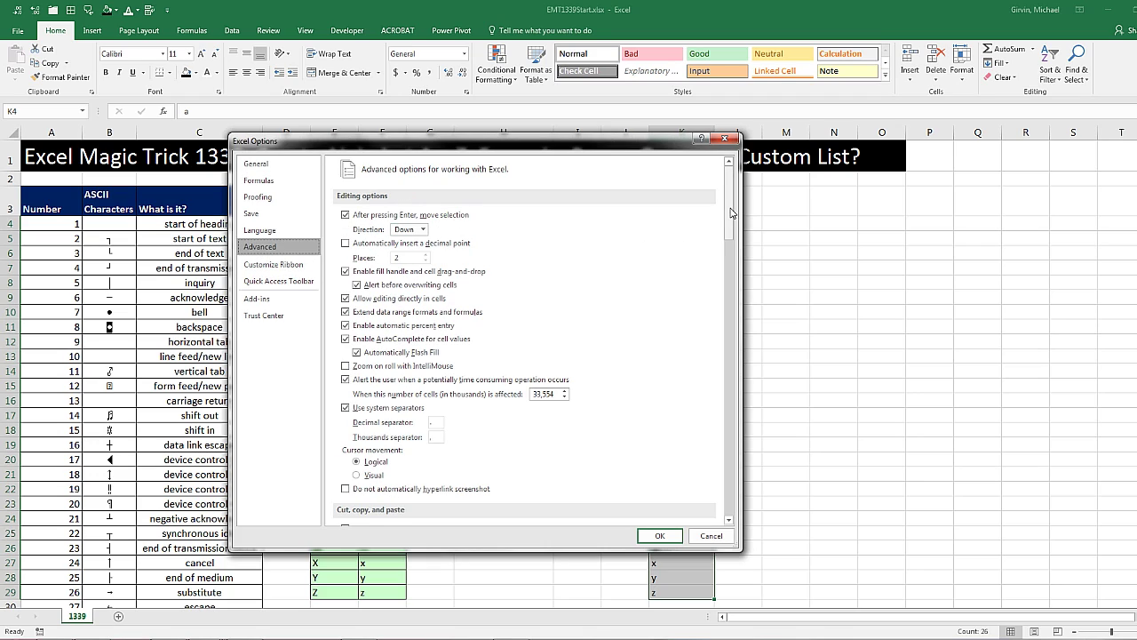
drag(729, 220, 725, 460)
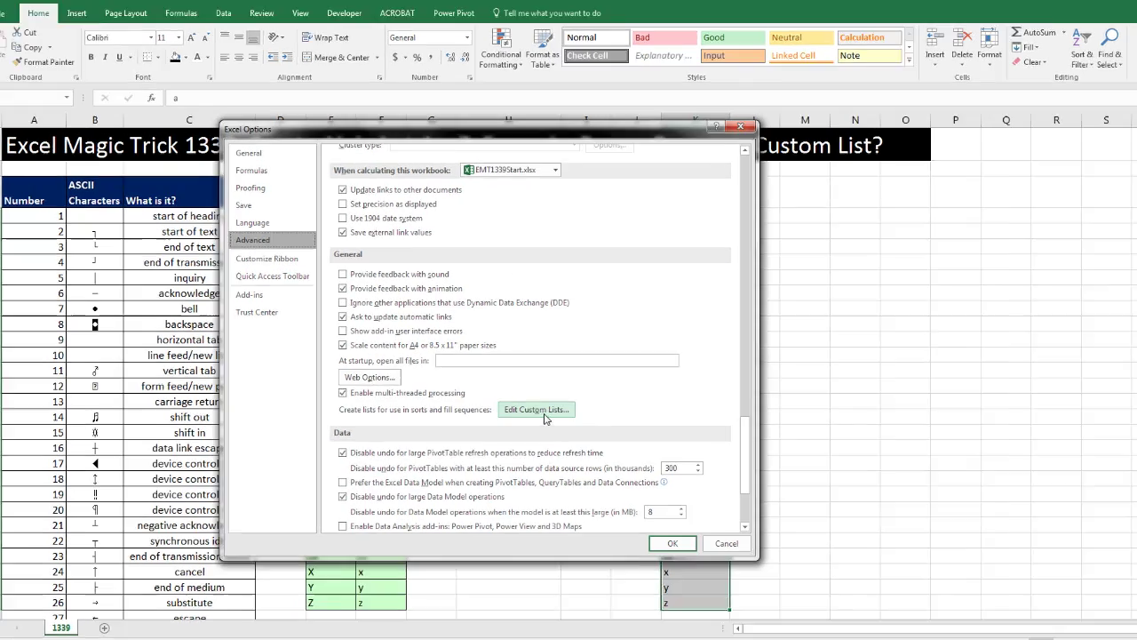
click(537, 409)
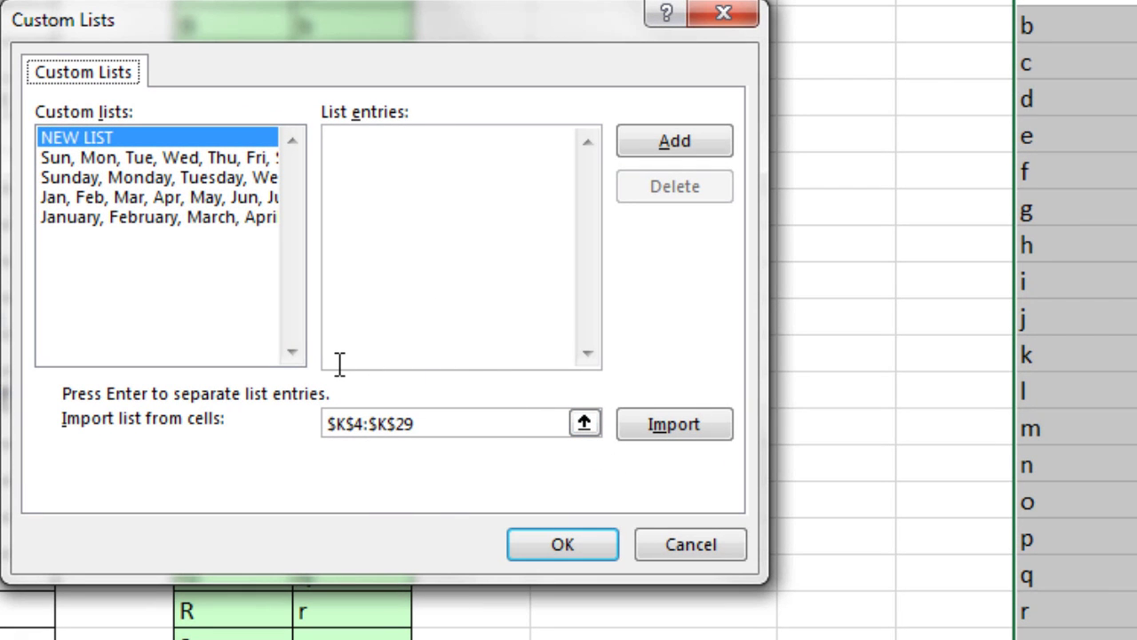
click(671, 433)
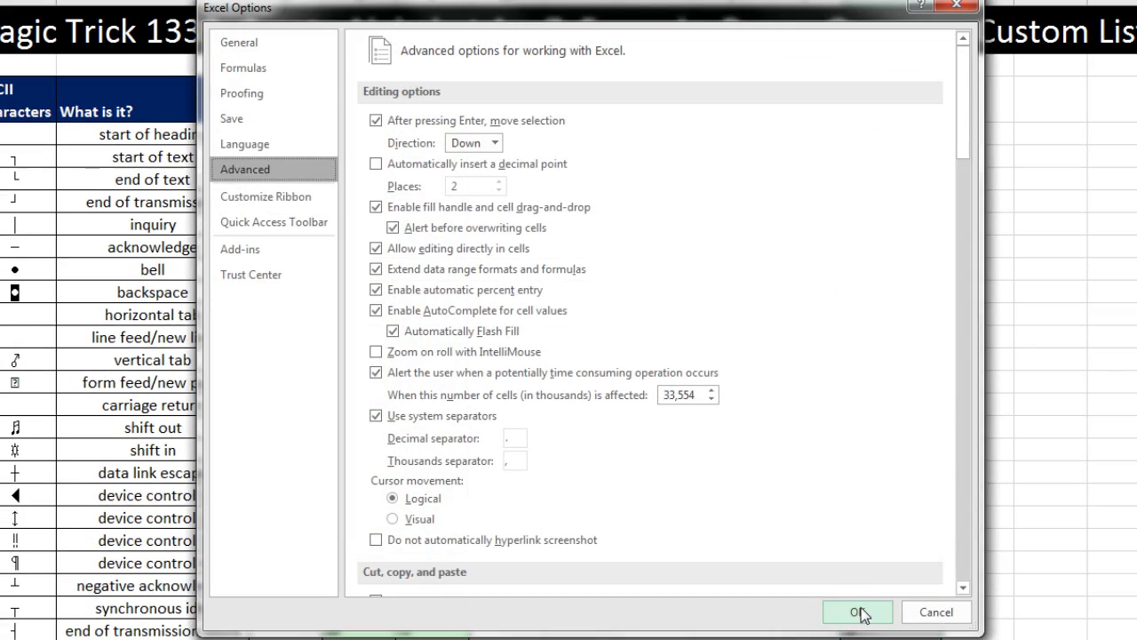
click(858, 609)
Enter a in N4 and autofill the custom alphabet list down to N17.
click(709, 175)
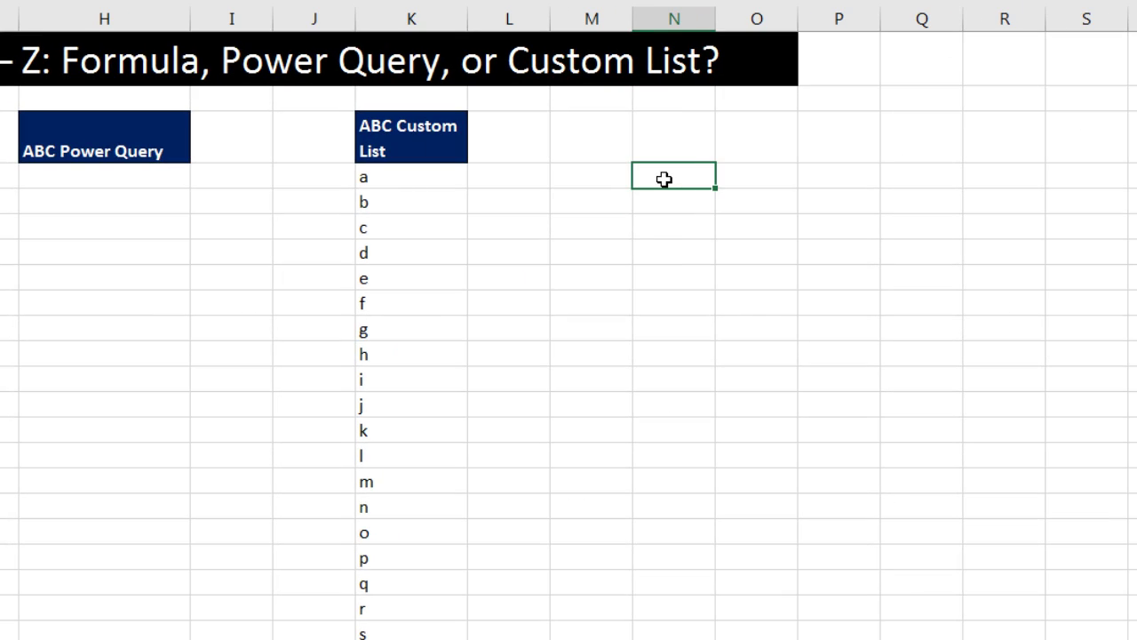
text(a)
drag(716, 189, 700, 517)
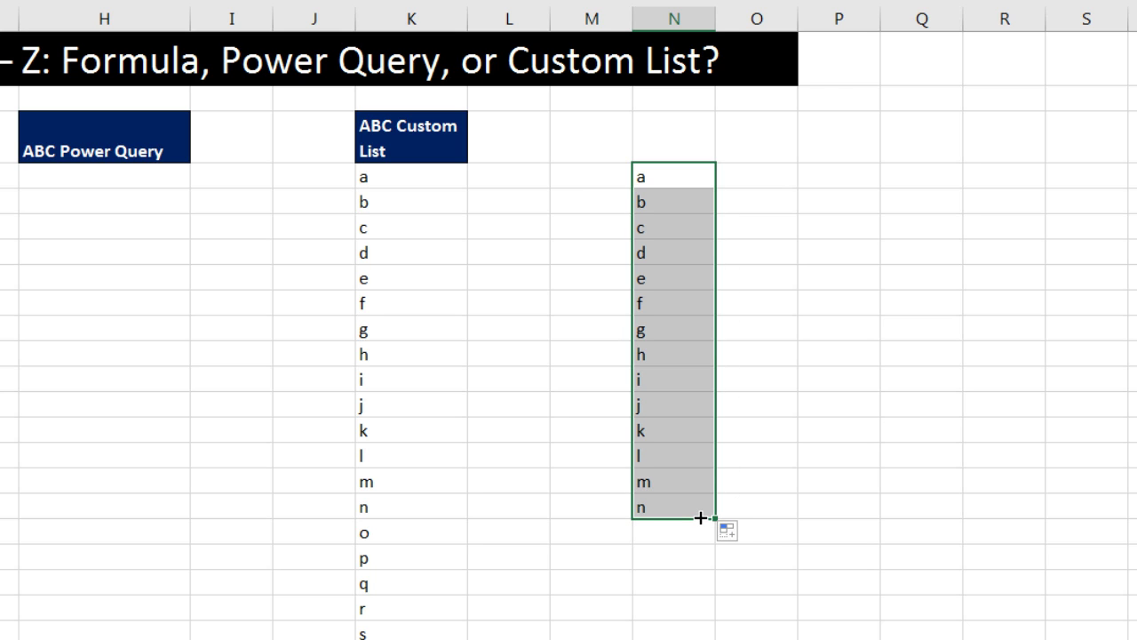
Enter a in P4, copy and paste it down through P13, and clear the cells.
click(835, 183)
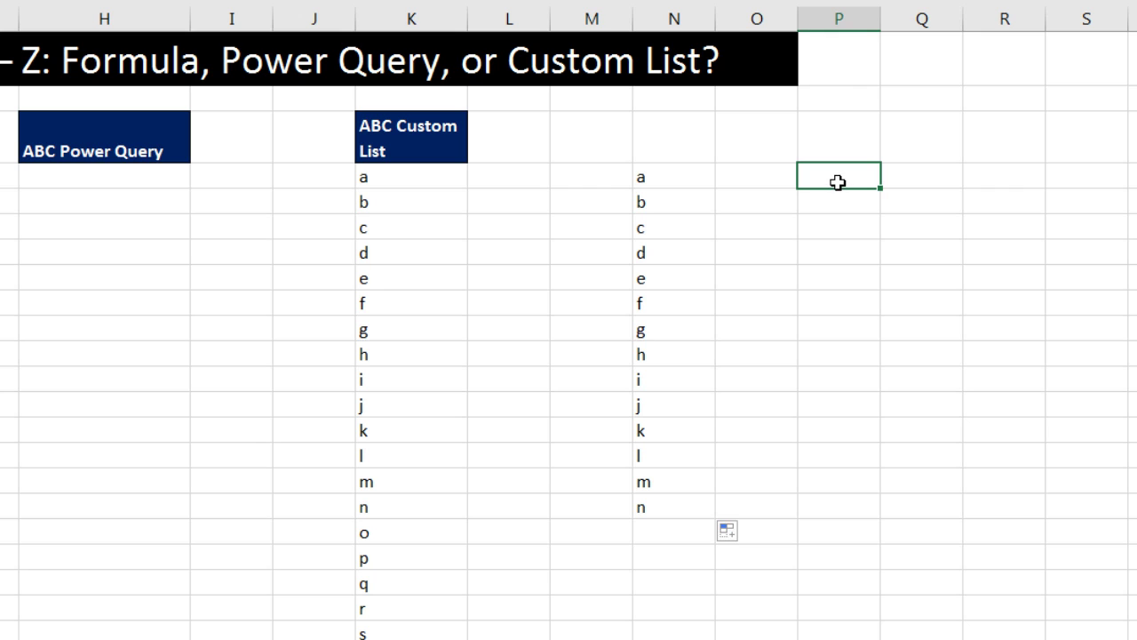
text(a)
key(ctrl+c)
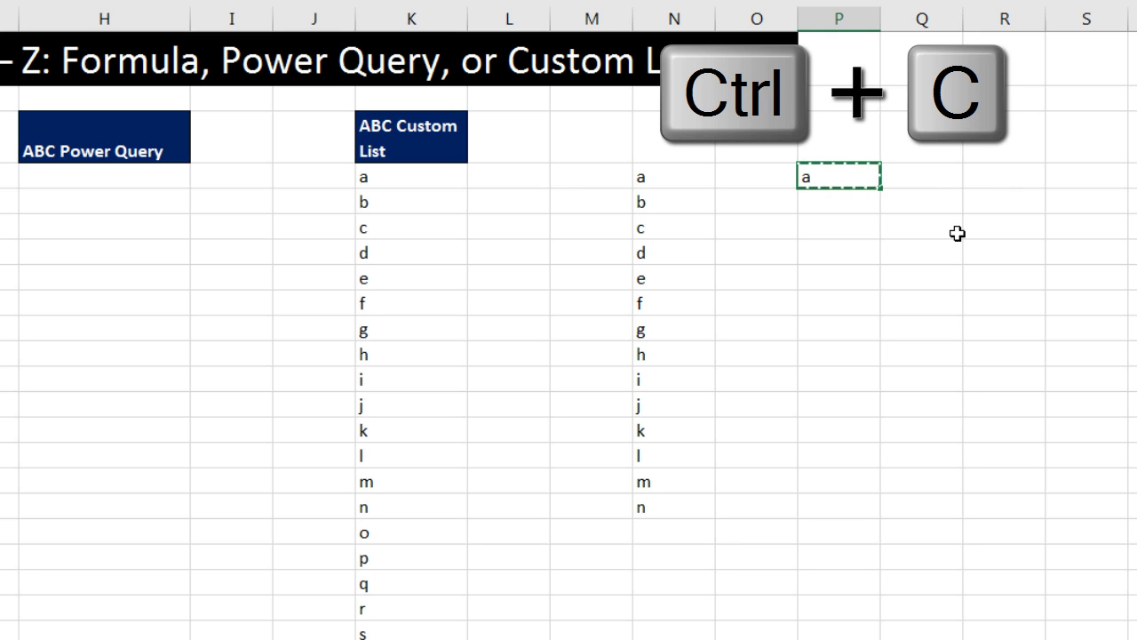
key(shift+Down)
key(shift+Down)
key(shift+Down)
key(shift+Down)
key(shift+Down)
key(shift+Down)
key(shift+Down)
key(shift+Down)
key(shift+Down)
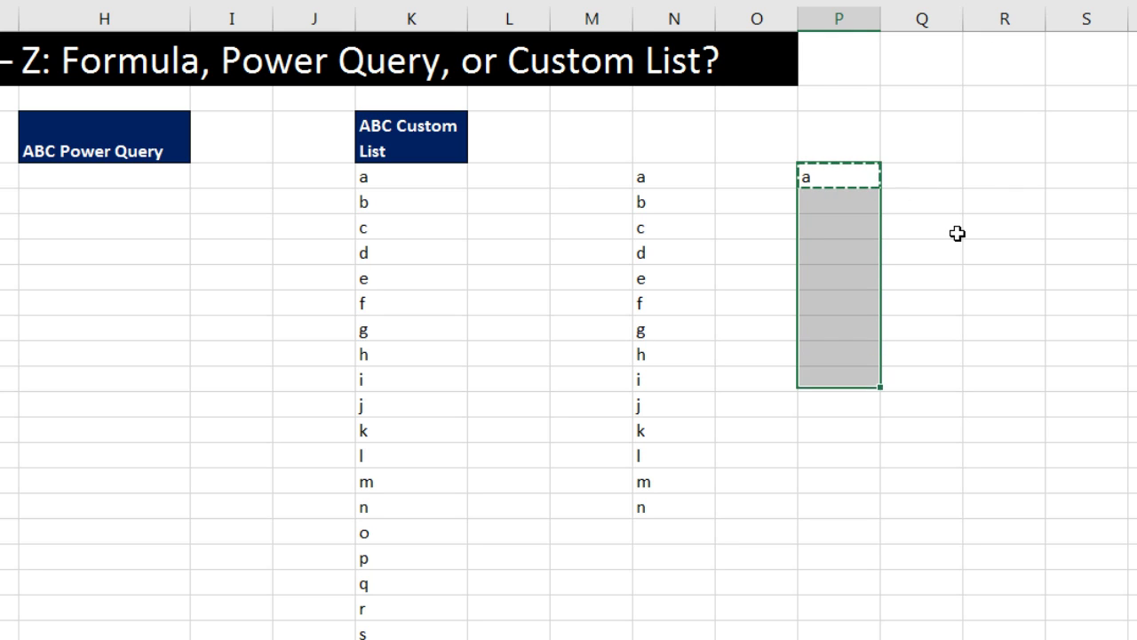
key(ctrl+v)
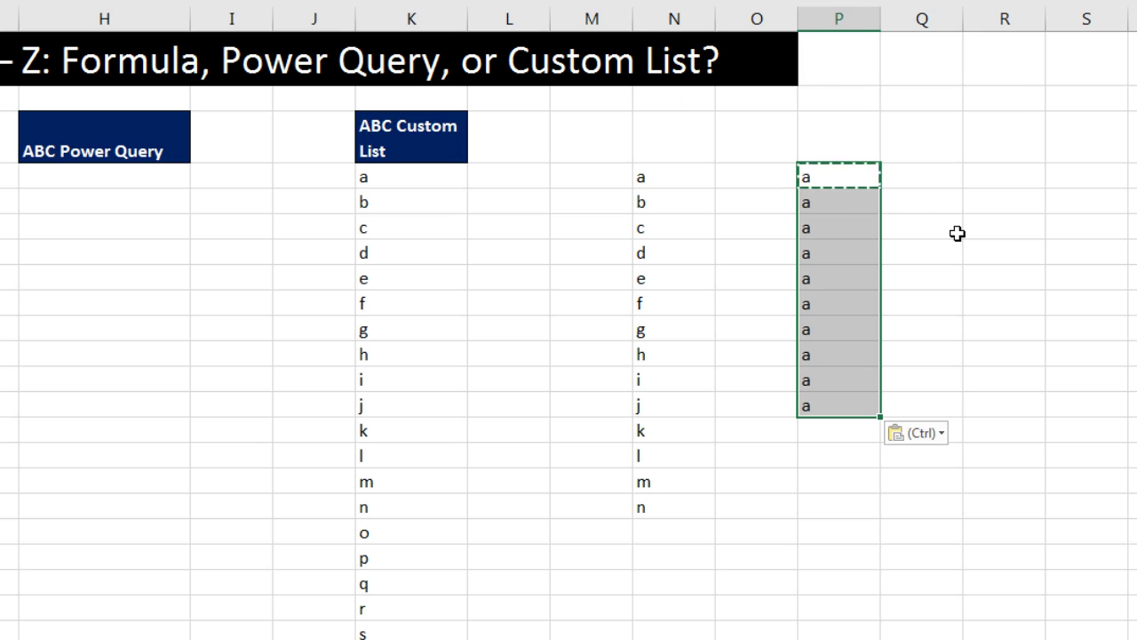
key(Delete)
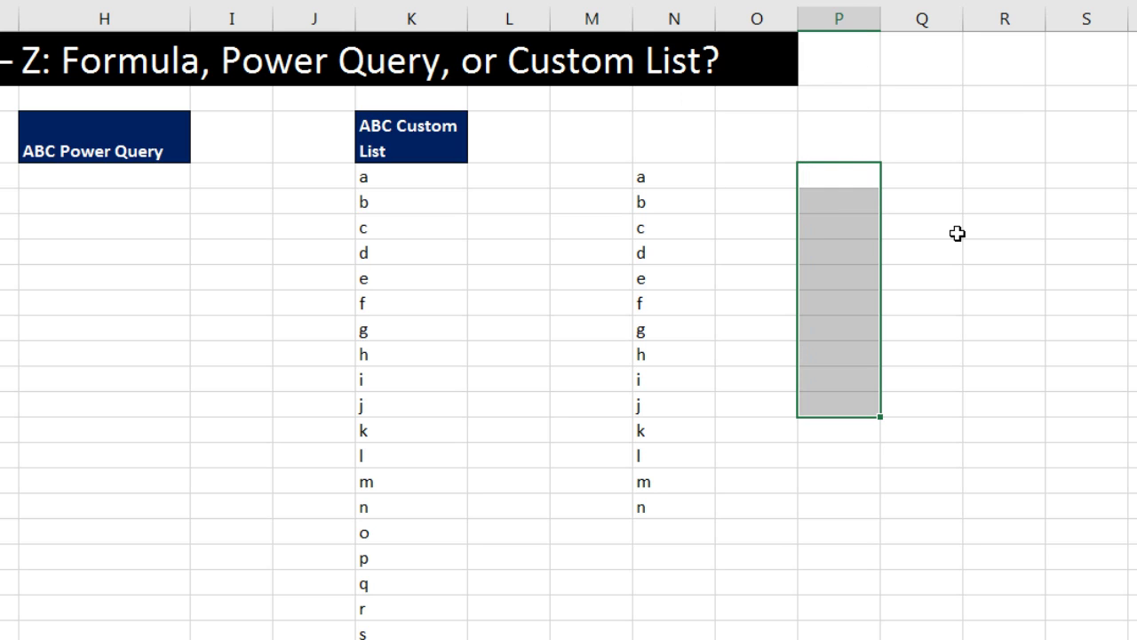
Enter an uppercase A in O4 and autofill the custom list down column O.
click(777, 183)
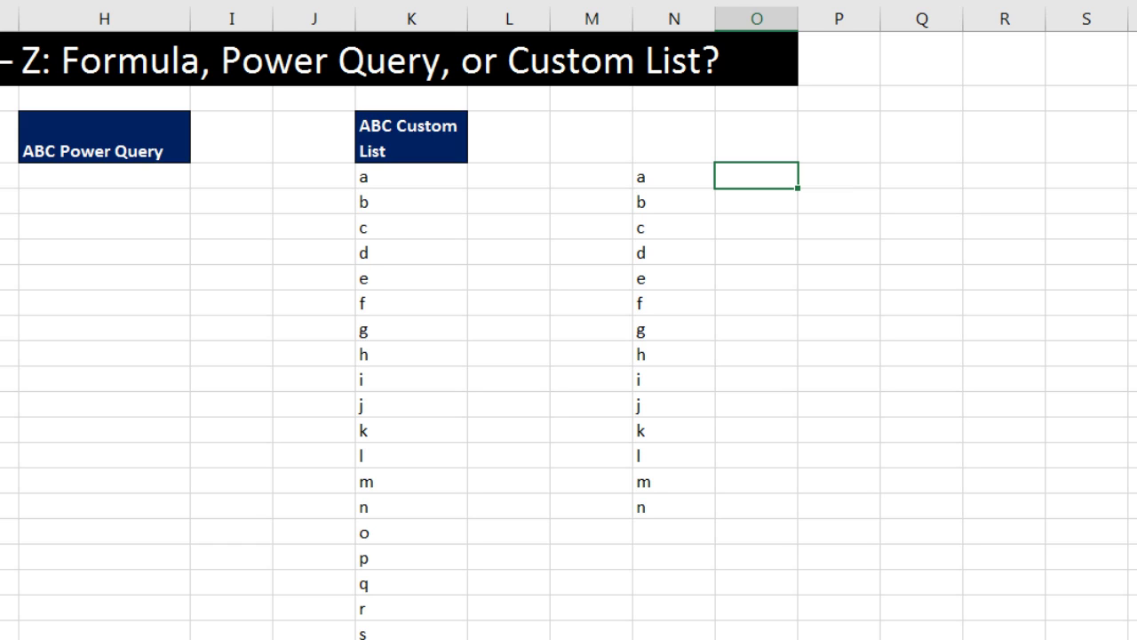
text(A)
drag(798, 187, 794, 521)
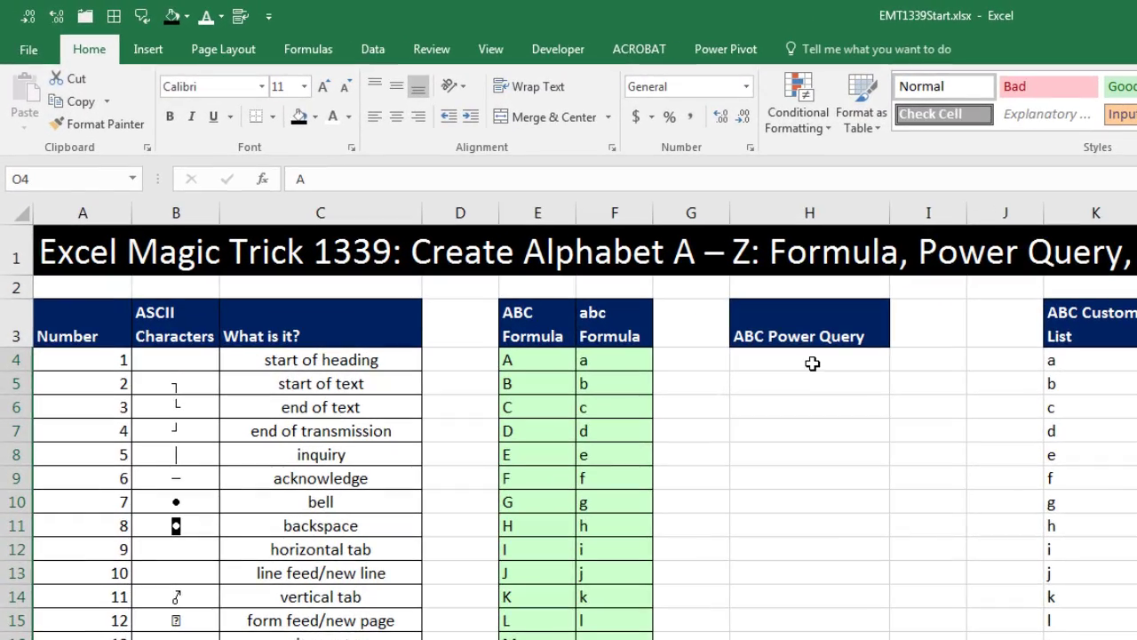
Select H4 under the ABC Power Query header and create a new blank query.
click(505, 226)
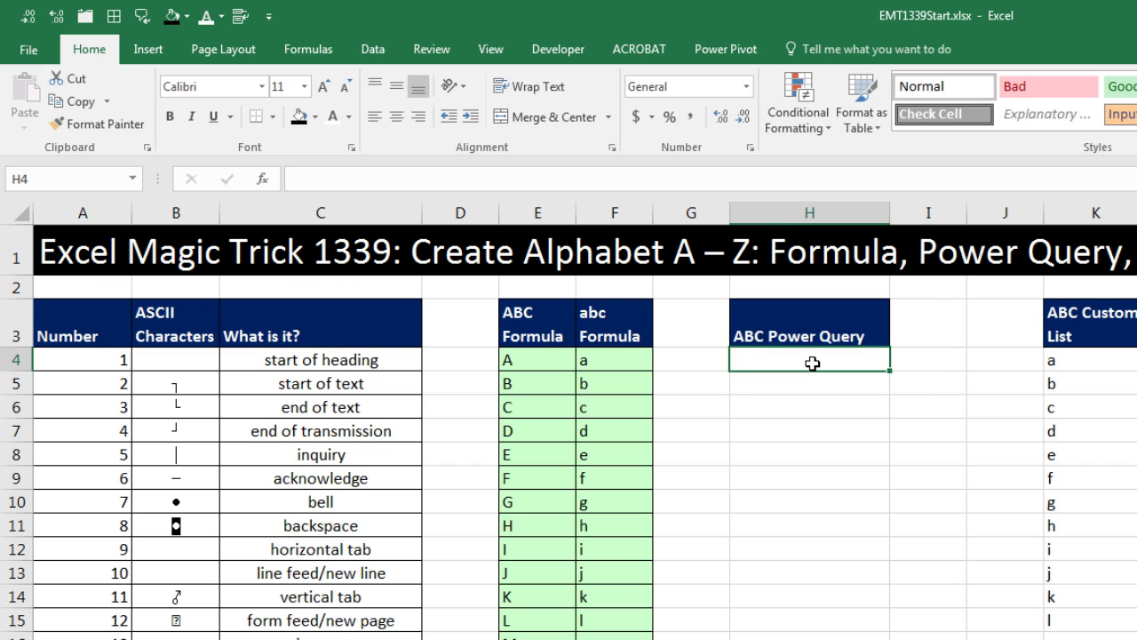
click(374, 57)
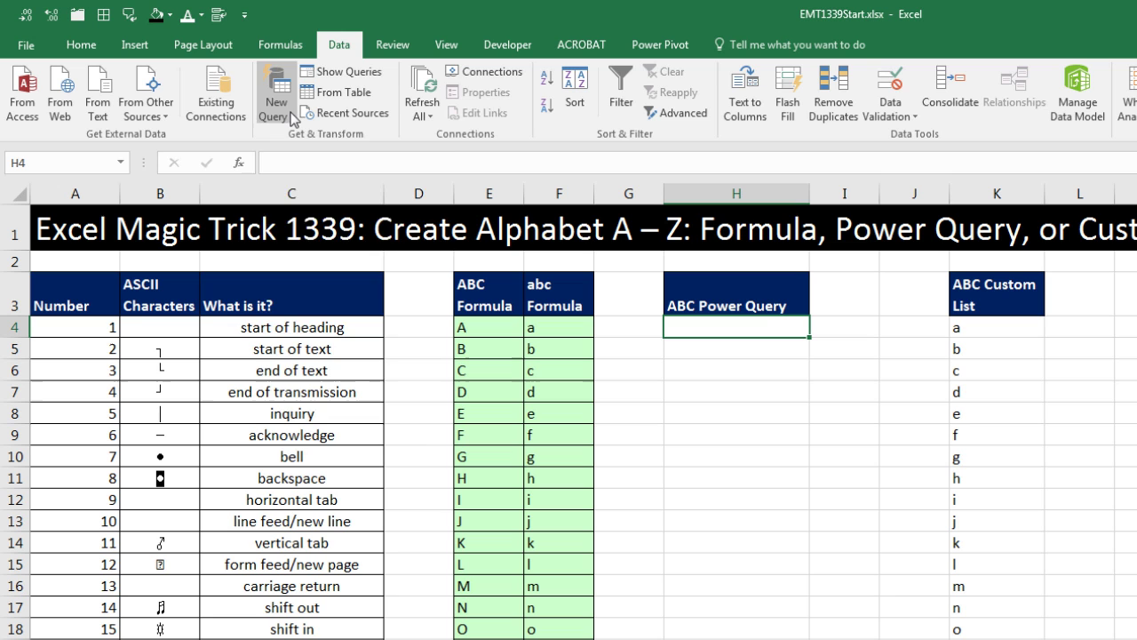
click(293, 118)
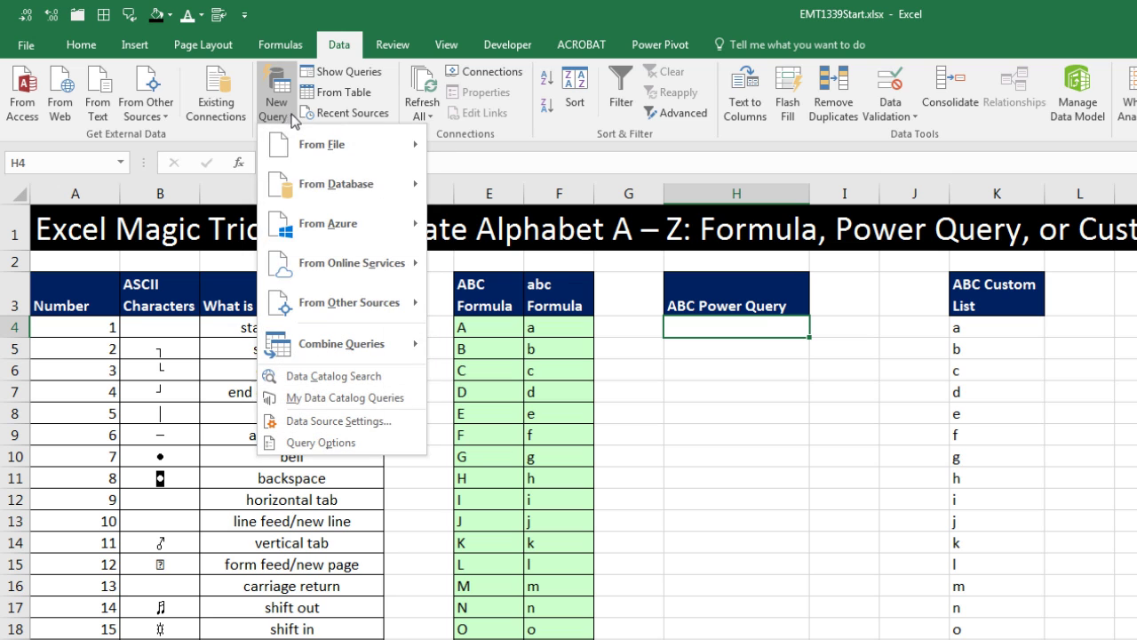
mouse_move(326, 313)
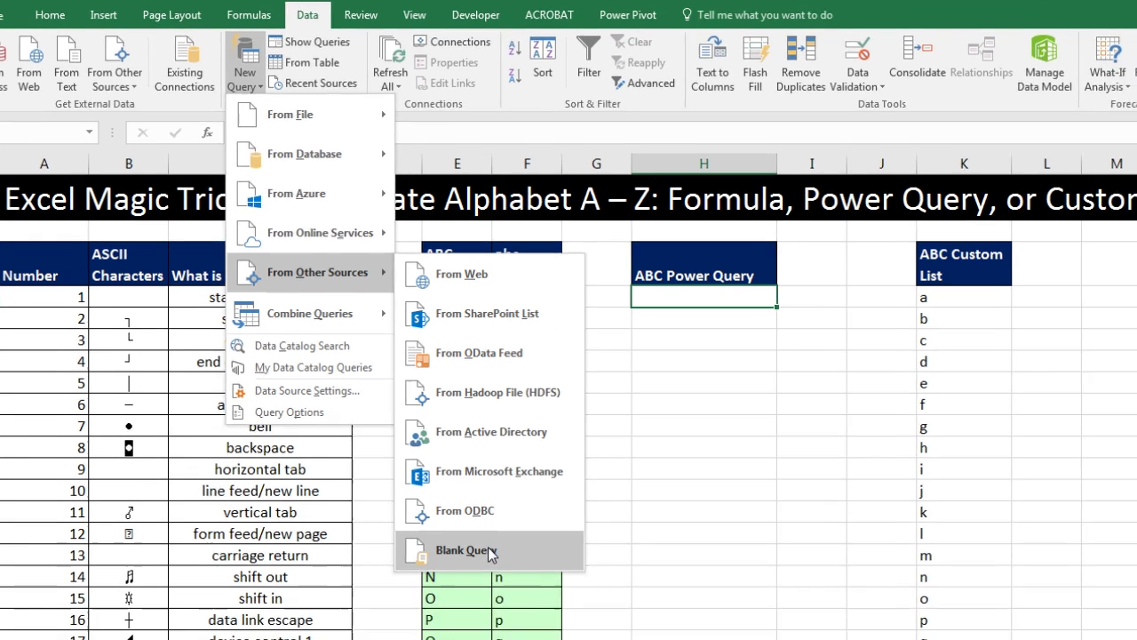
click(523, 583)
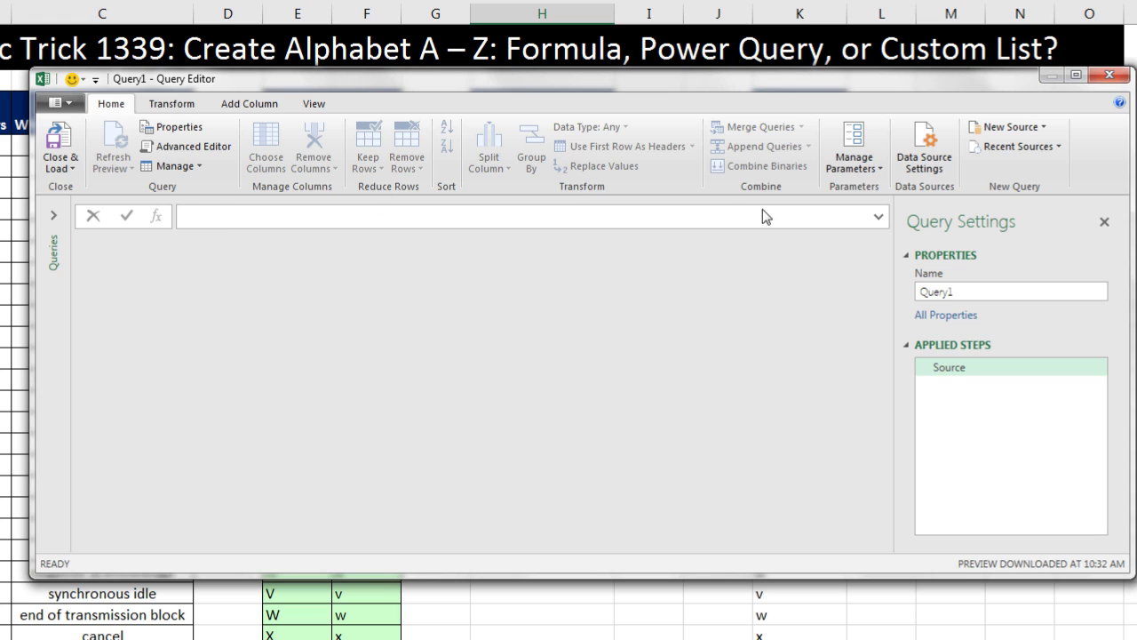
Name the new query MyAlphabet.
click(762, 216)
drag(961, 291, 893, 293)
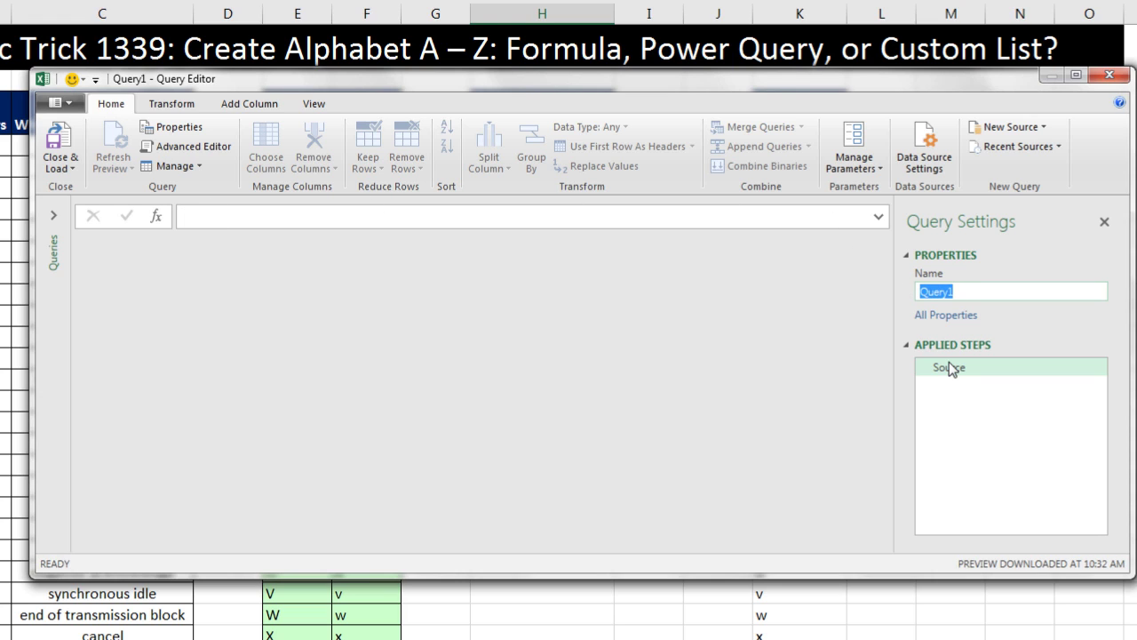
text(MyAlphabet)
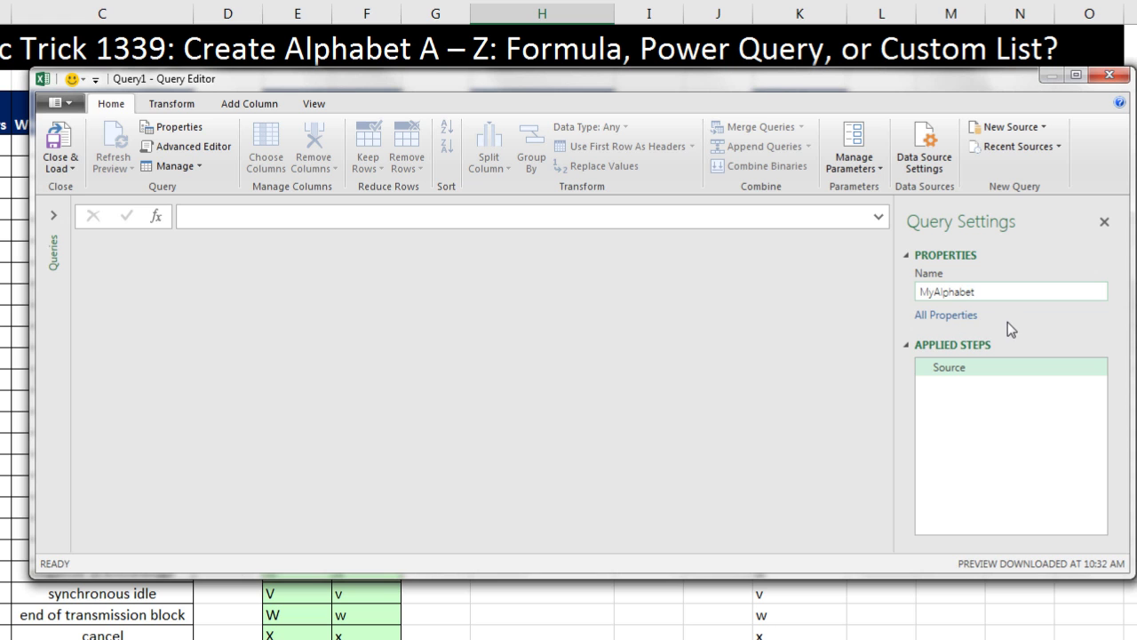
key(Return)
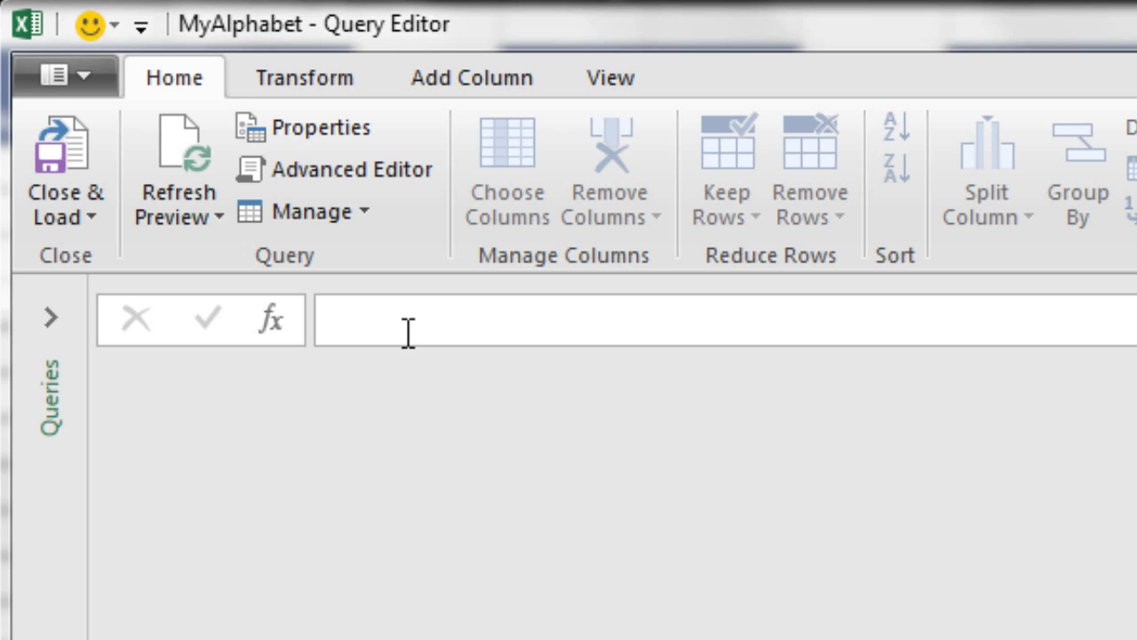
Enter ={"A".."Z"} as the query's source formula to generate the list of uppercase letters.
click(408, 333)
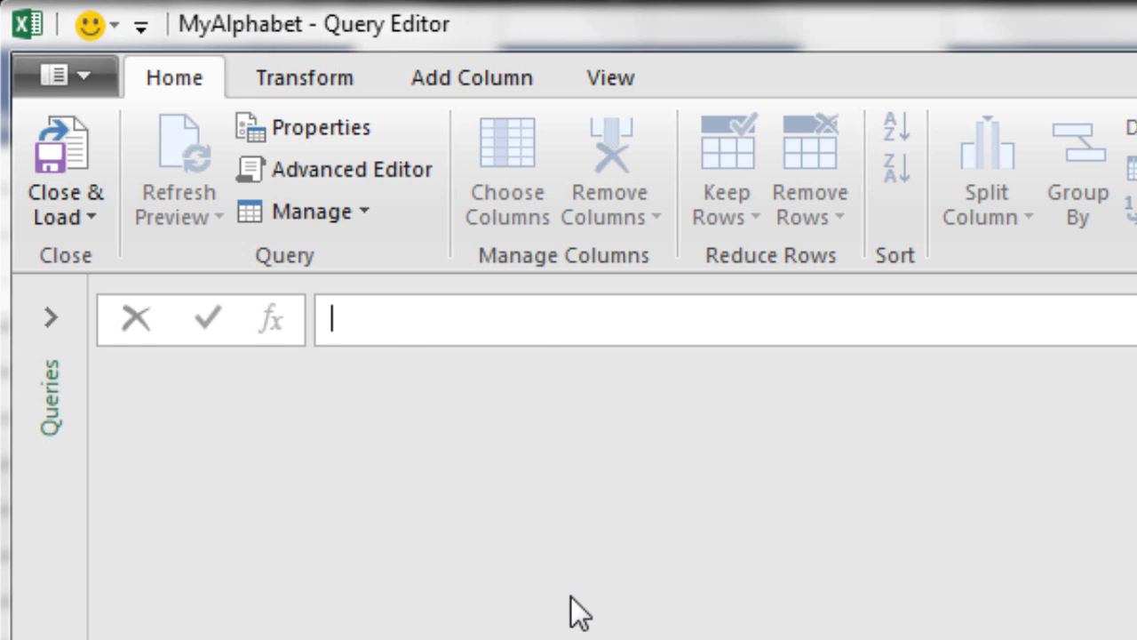
text(=)
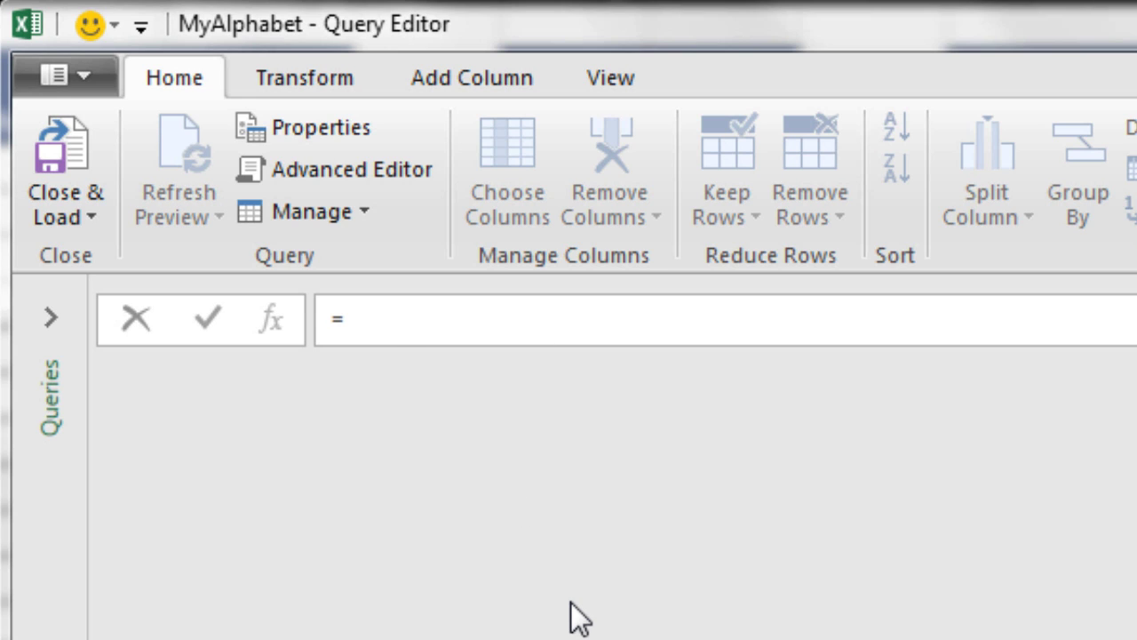
text({)
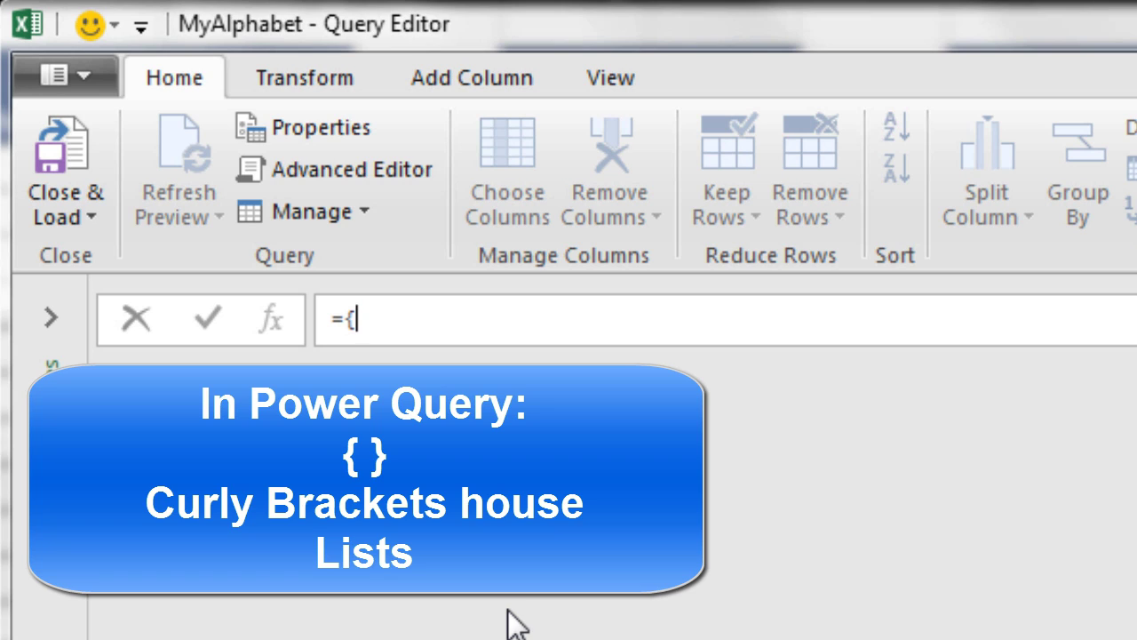
text(")
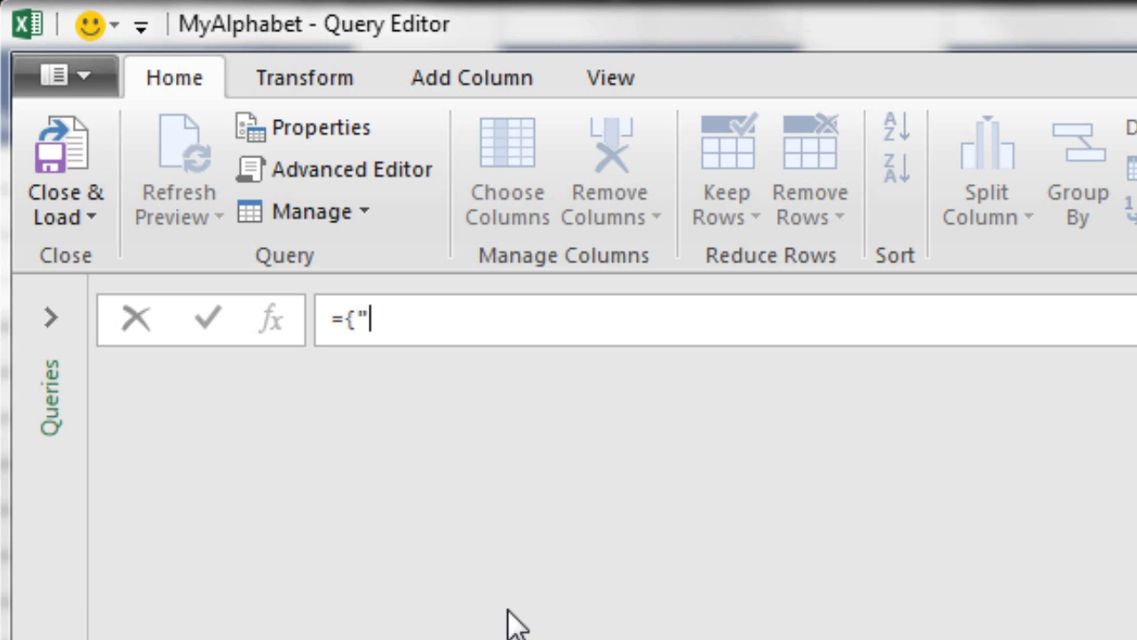
text(A","B",)
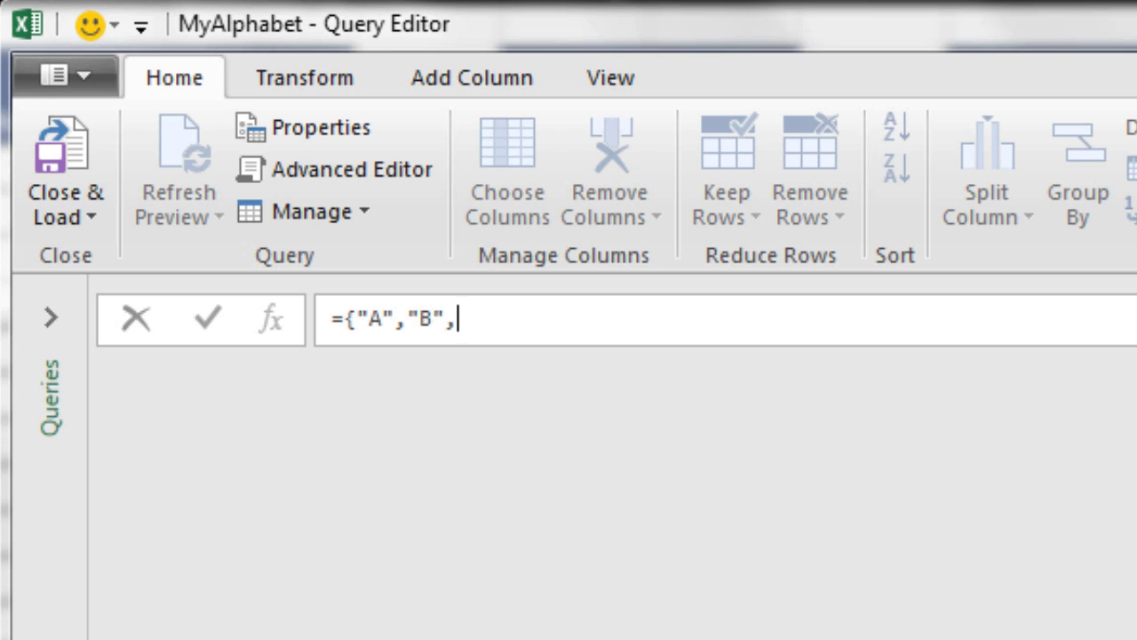
key(BackSpace)
key(BackSpace)
key(BackSpace)
key(BackSpace)
key(BackSpace)
text(..)
text("Z")
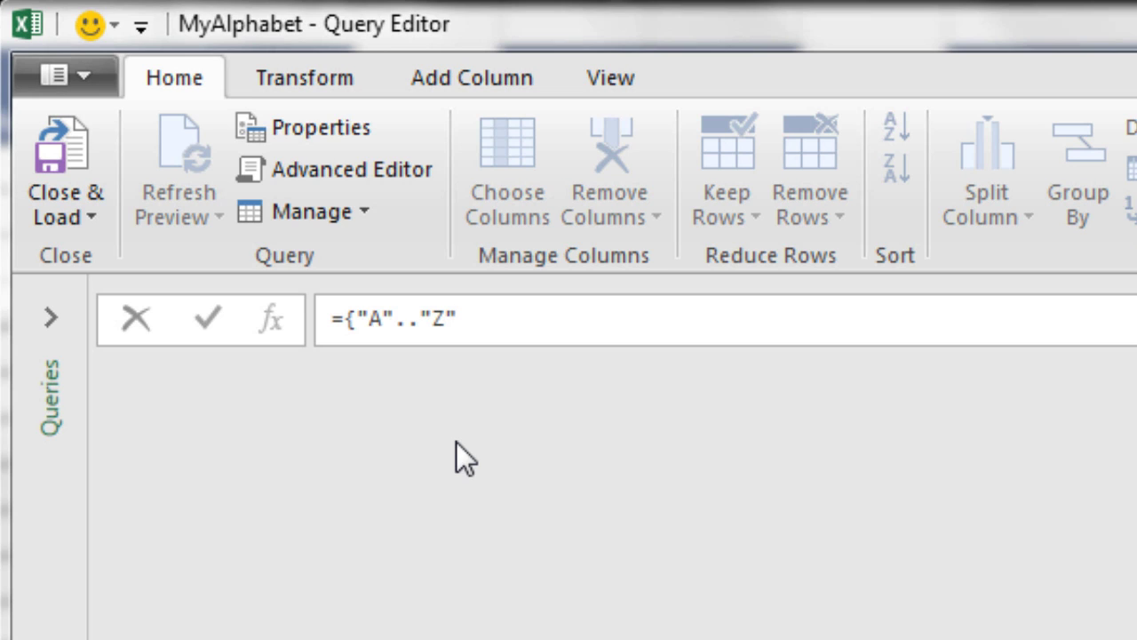
text(})
key(Return)
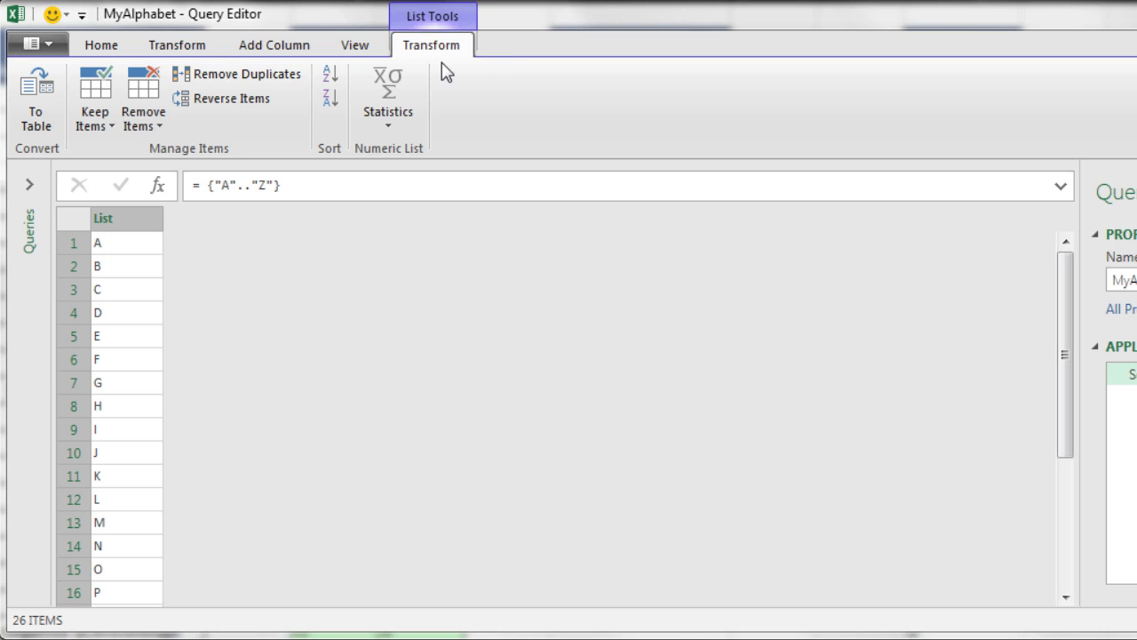
Convert the letter list to a table with no delimiter and extra columns shown as errors, and rename its column Power Query ABC.
click(39, 102)
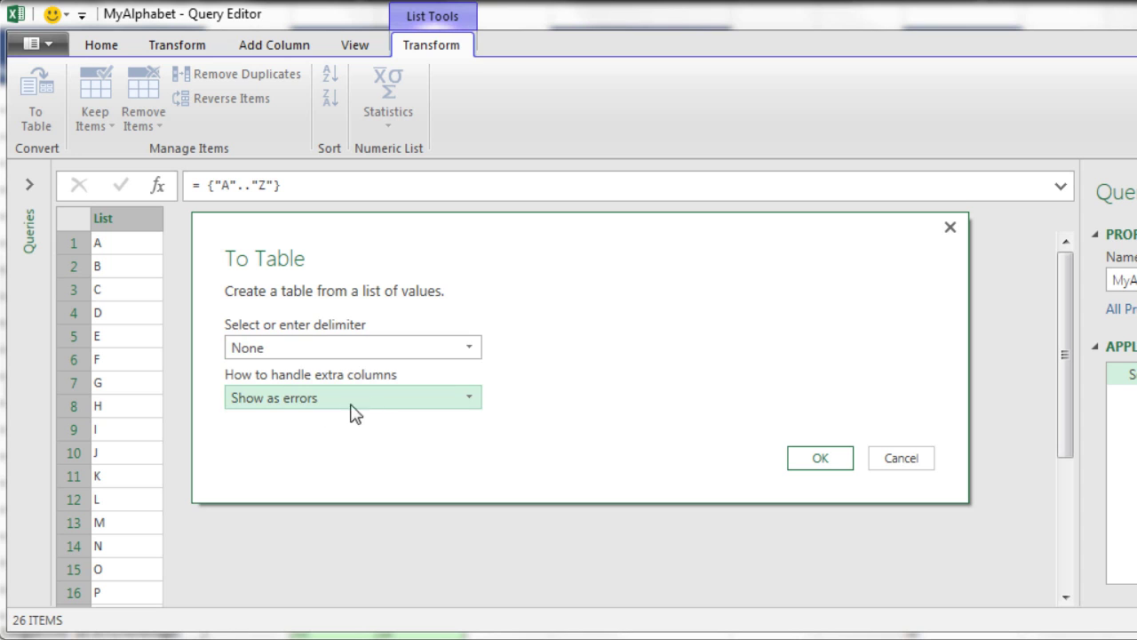
click(821, 459)
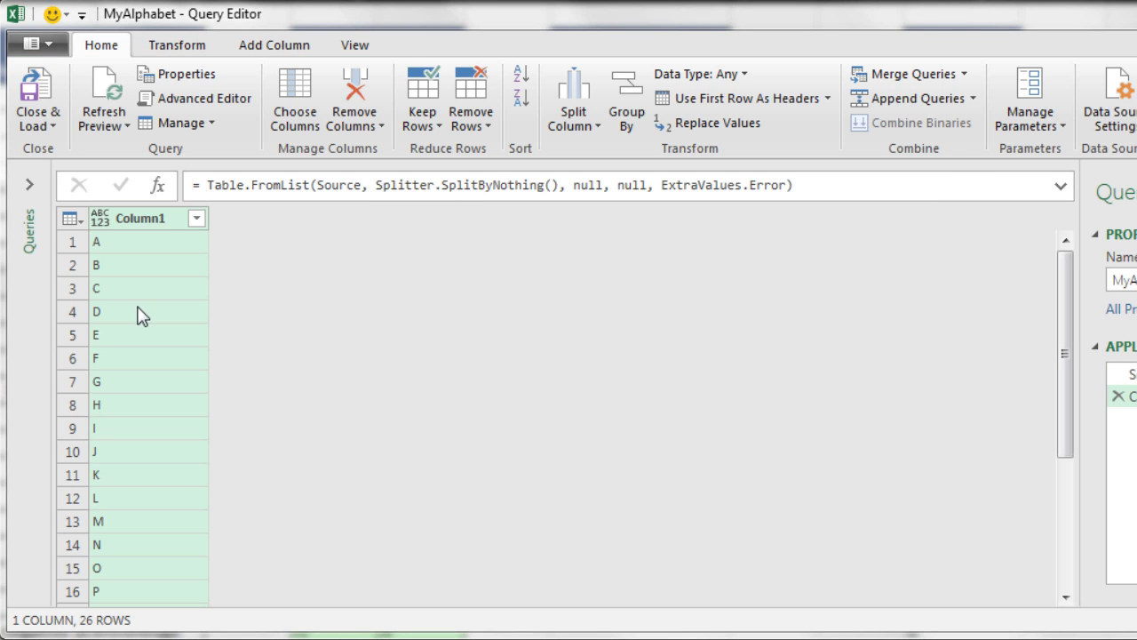
double_click(162, 220)
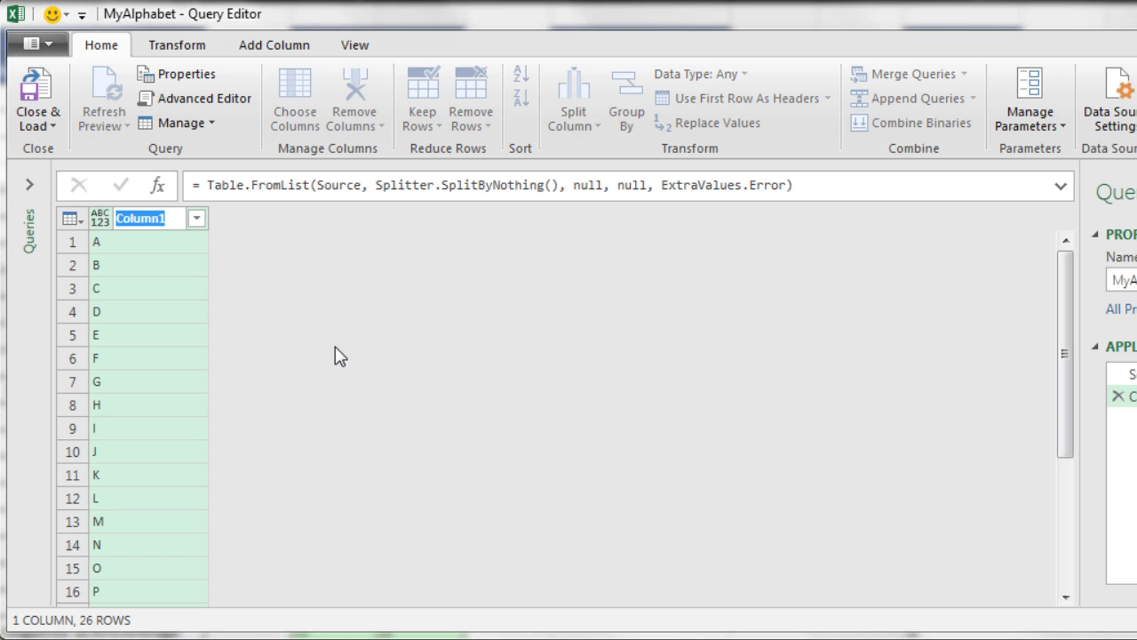
text(Power Query ABC)
key(Return)
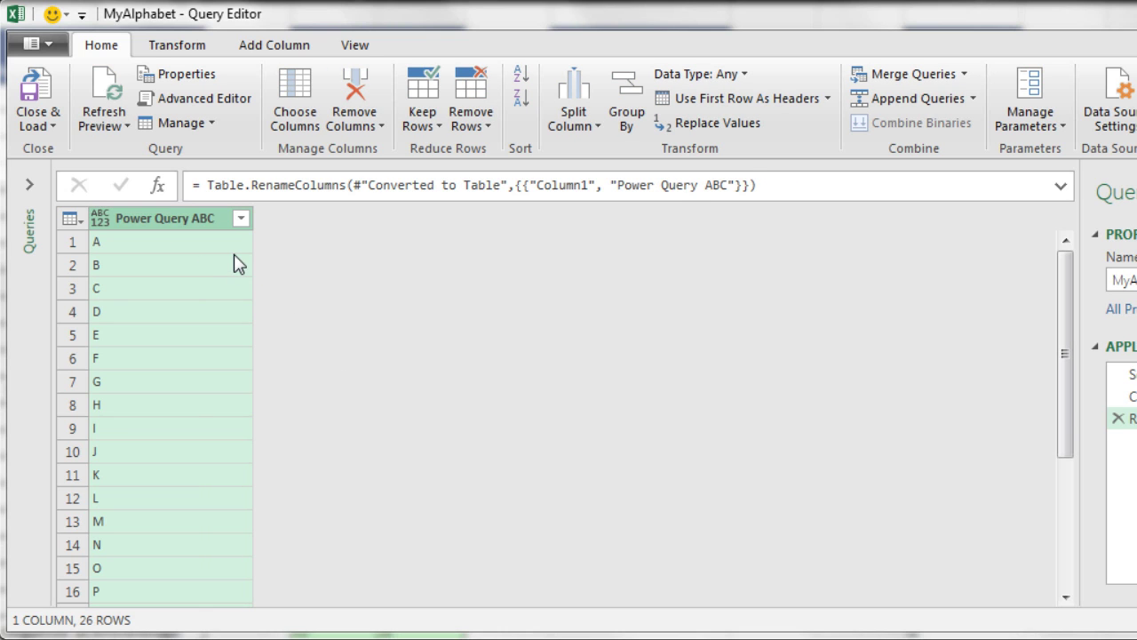
Close the query and load it as a table to cell $H$4 of the existing worksheet.
click(55, 125)
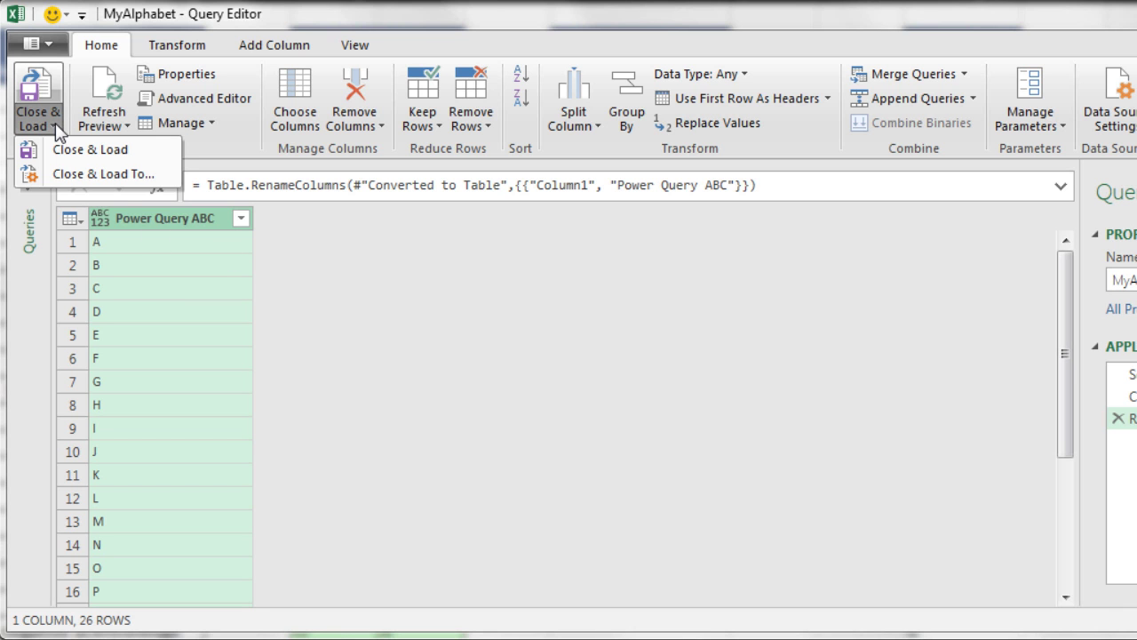
click(73, 174)
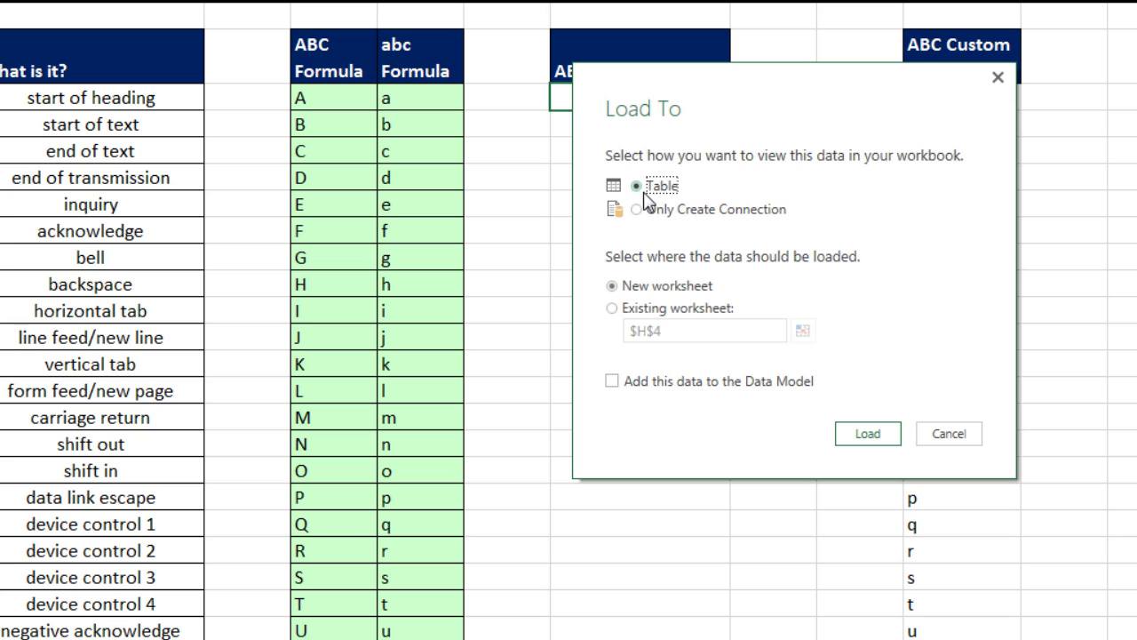
click(613, 310)
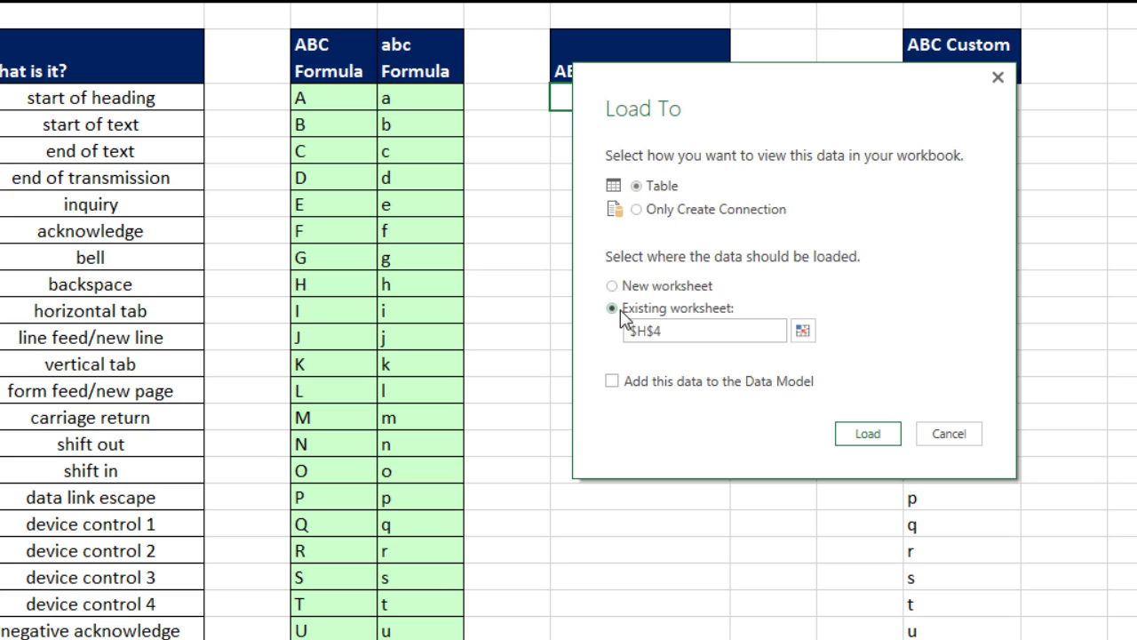
click(803, 332)
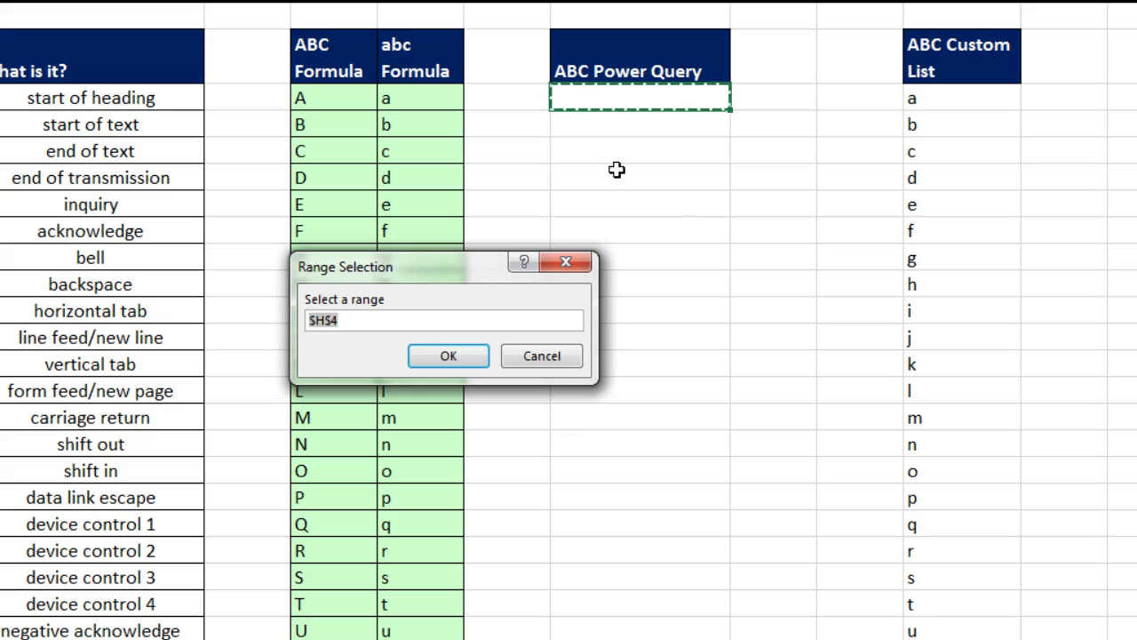
click(471, 350)
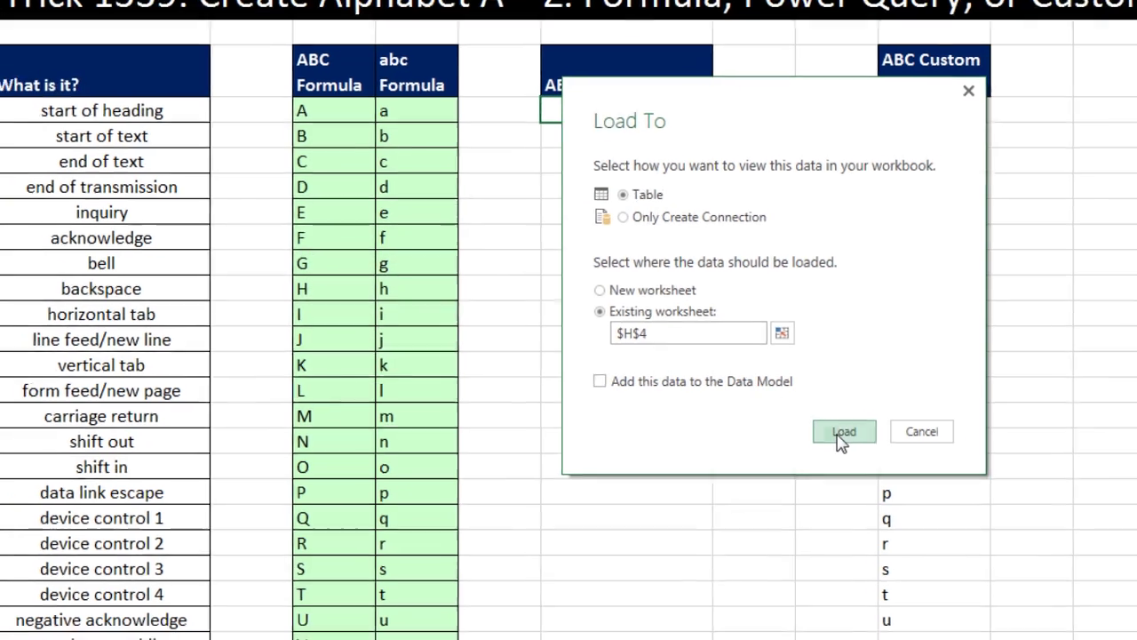
click(841, 433)
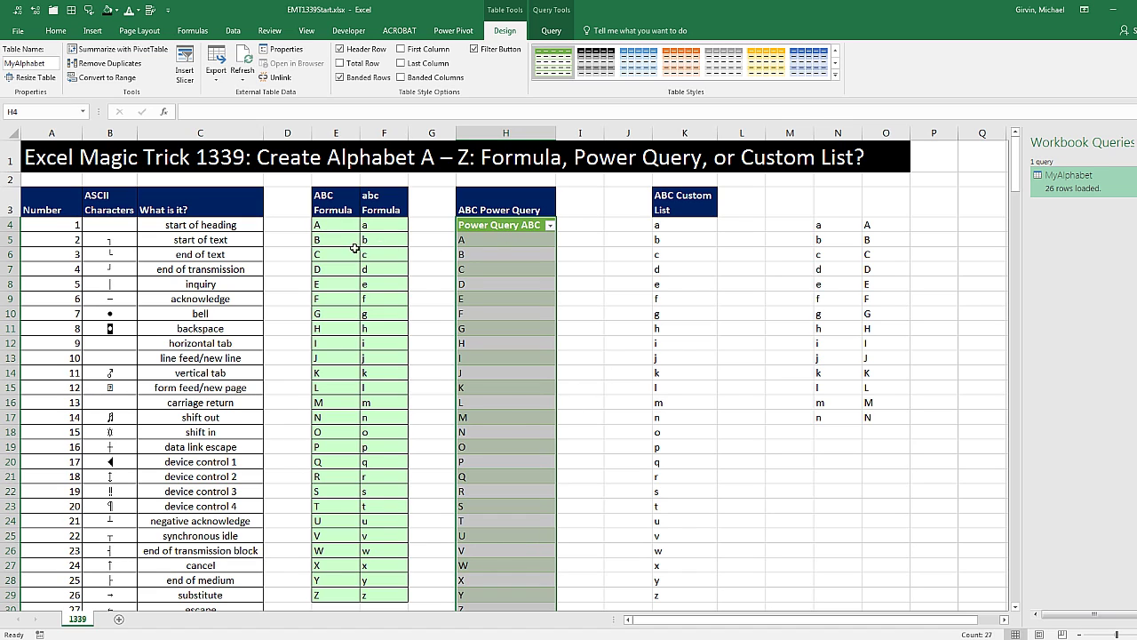
Open the CHAR and ROWS formula in cell E4 for inspection.
double_click(331, 227)
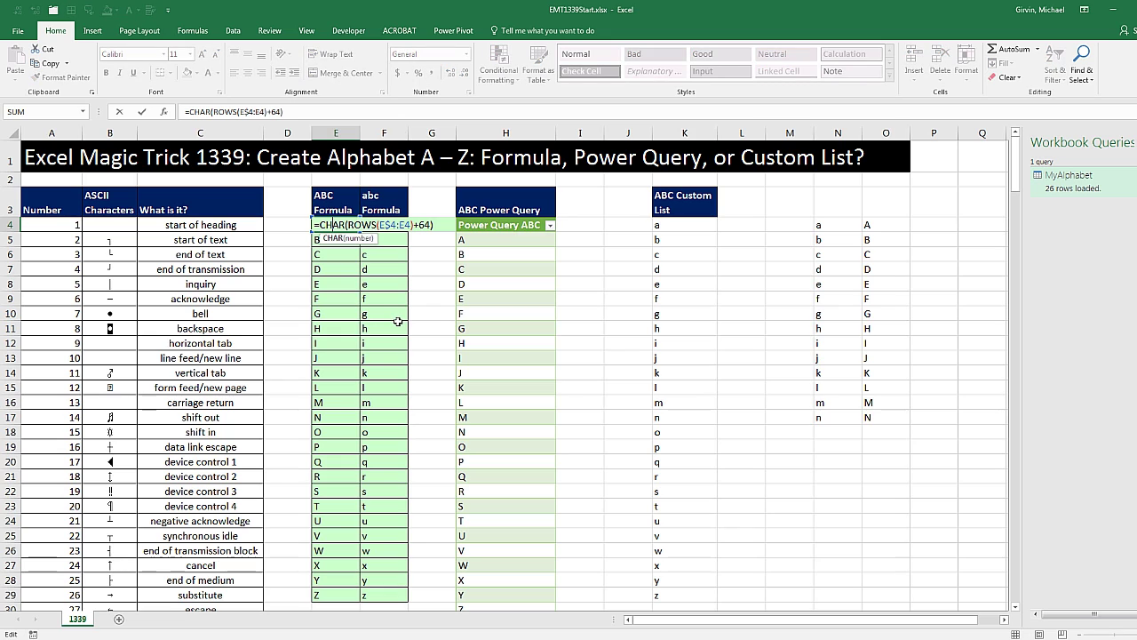